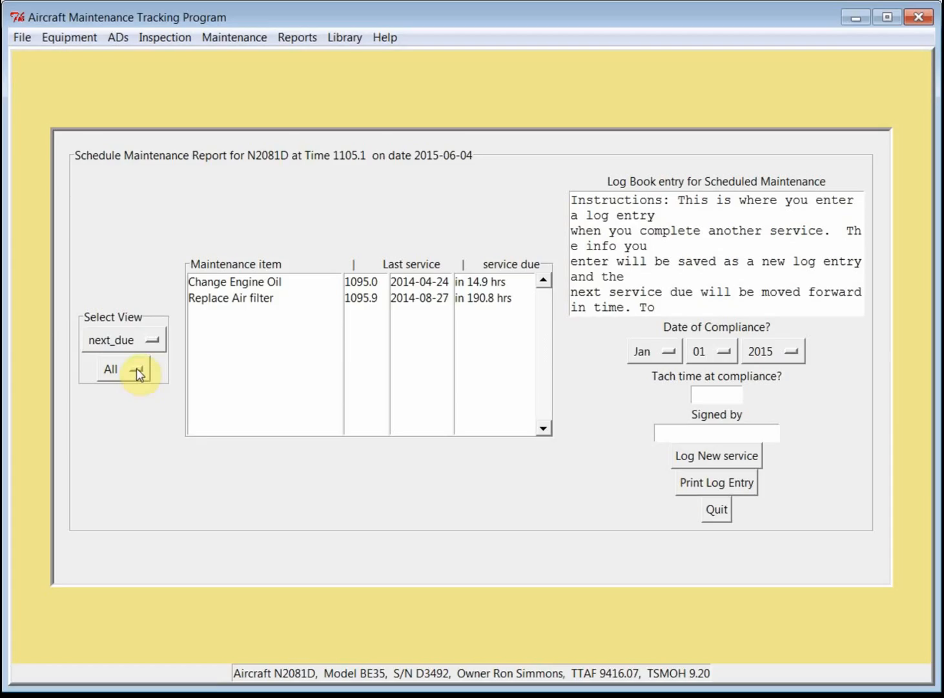
Filter the scheduled maintenance list by airframe and by Front engine, ending with all components shown.
left_click(136, 367)
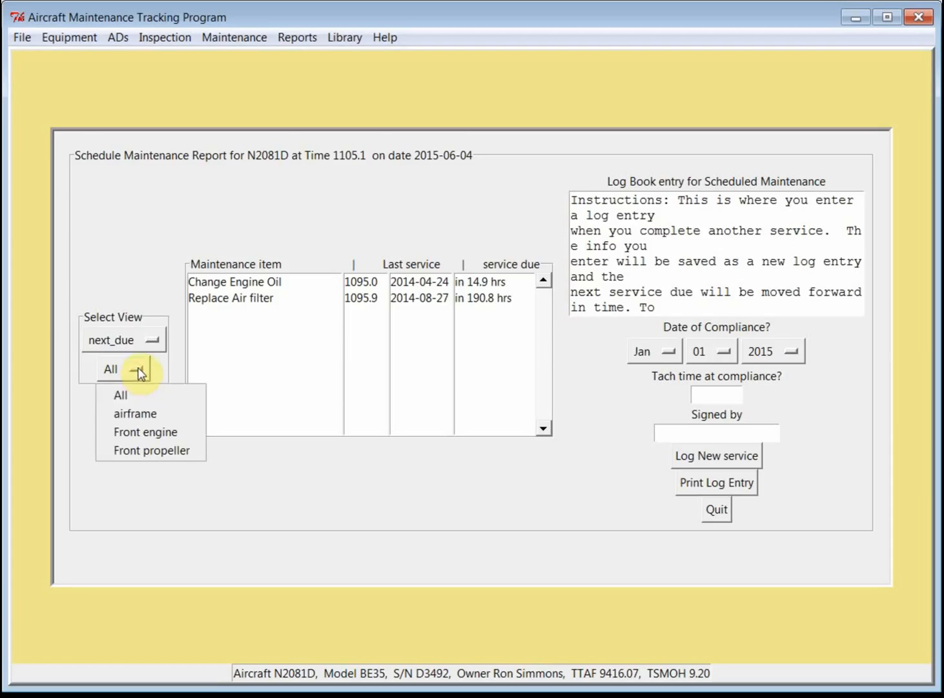
left_click(146, 412)
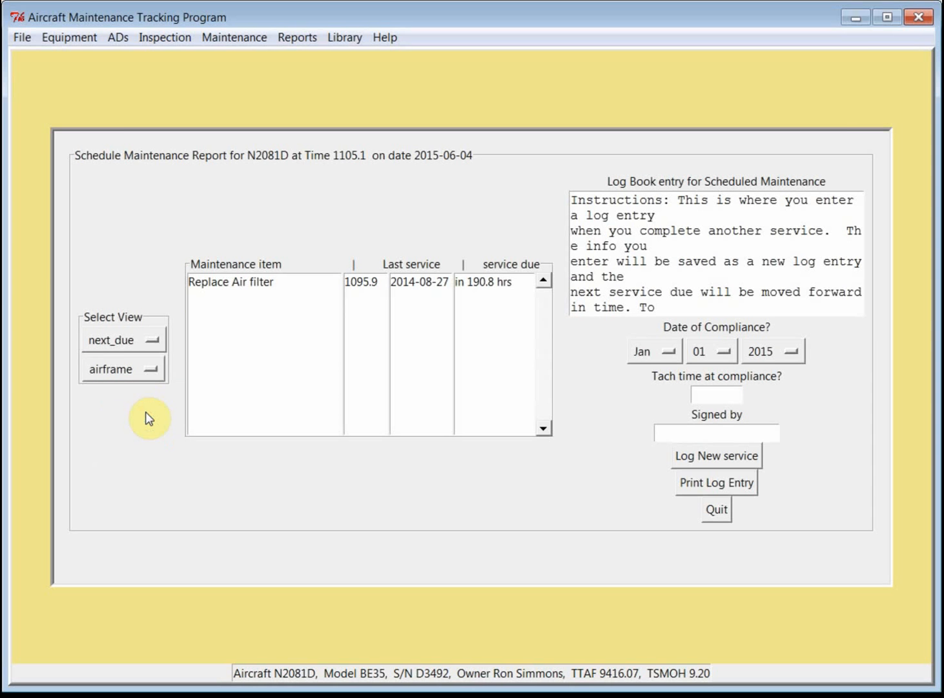
left_click(152, 370)
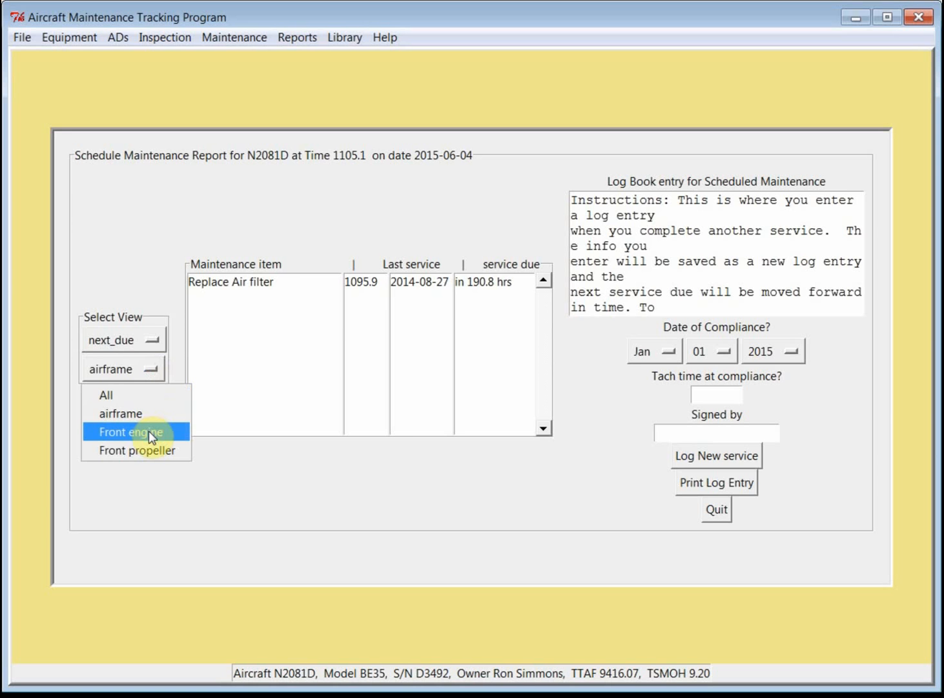
left_click(149, 432)
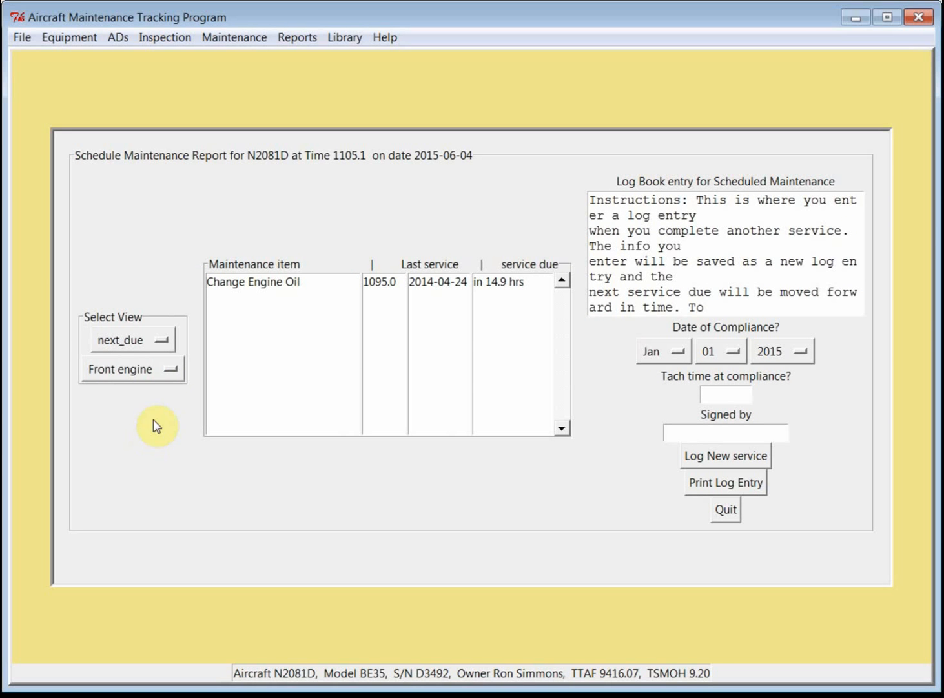
left_click(169, 371)
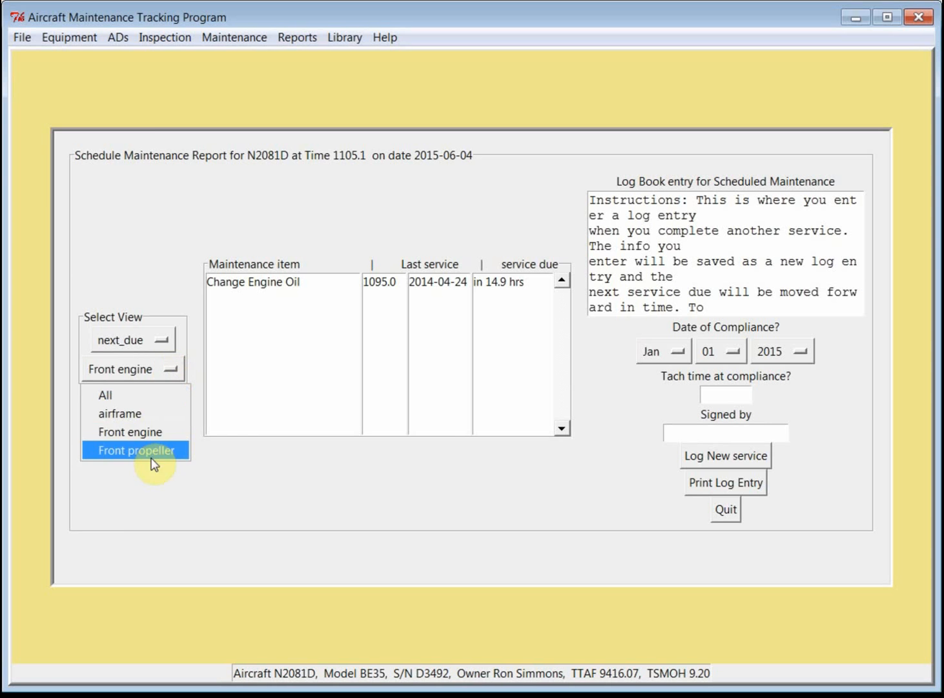
left_click(141, 400)
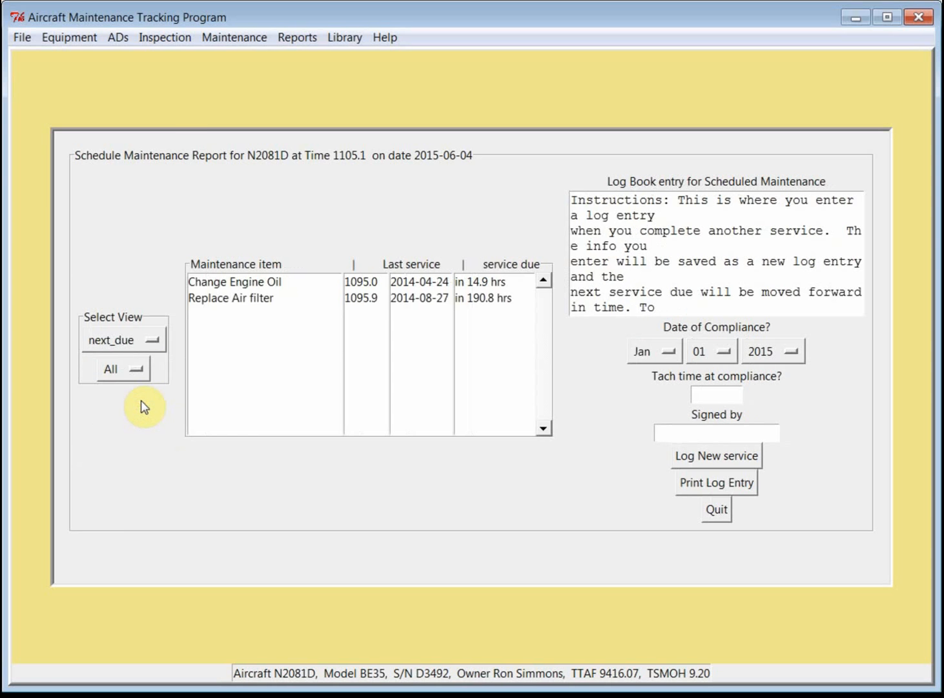
Look at the historical view of the scheduled maintenance items and return to the next_due view.
left_click(153, 343)
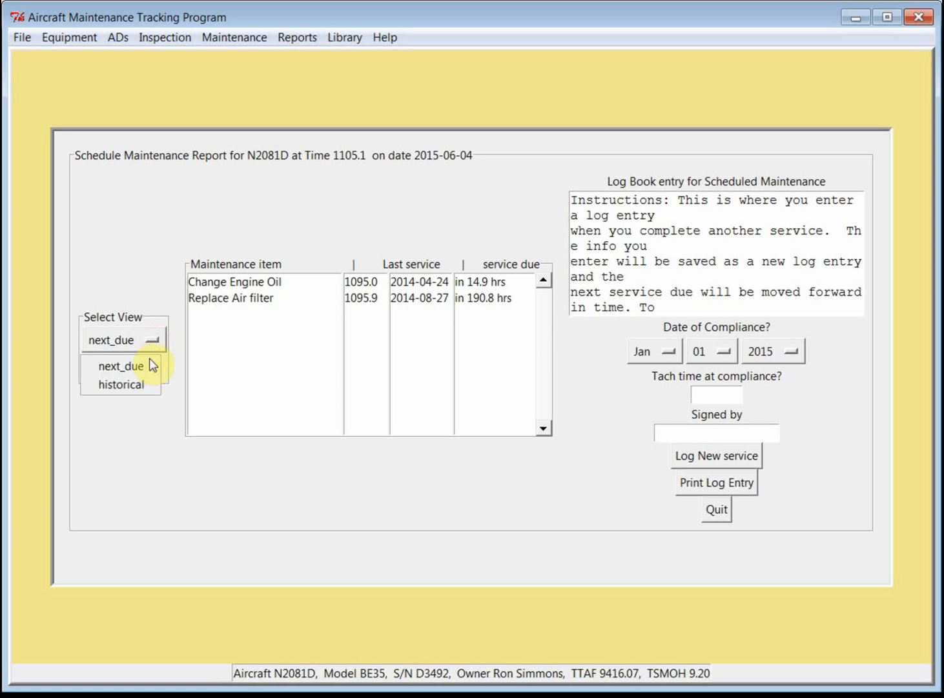
left_click(140, 387)
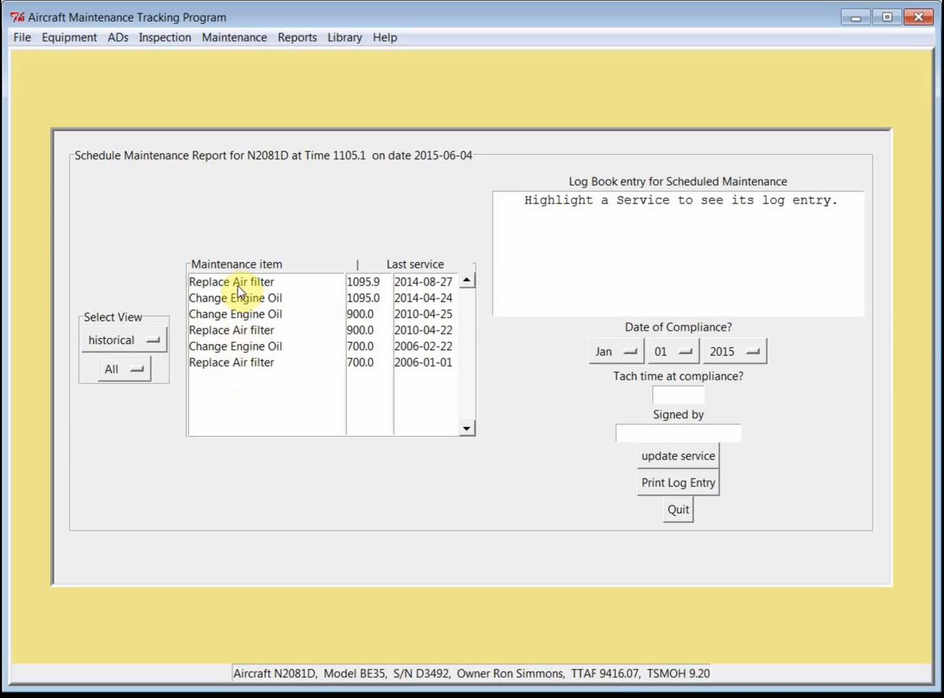
left_click(148, 340)
left_click(146, 364)
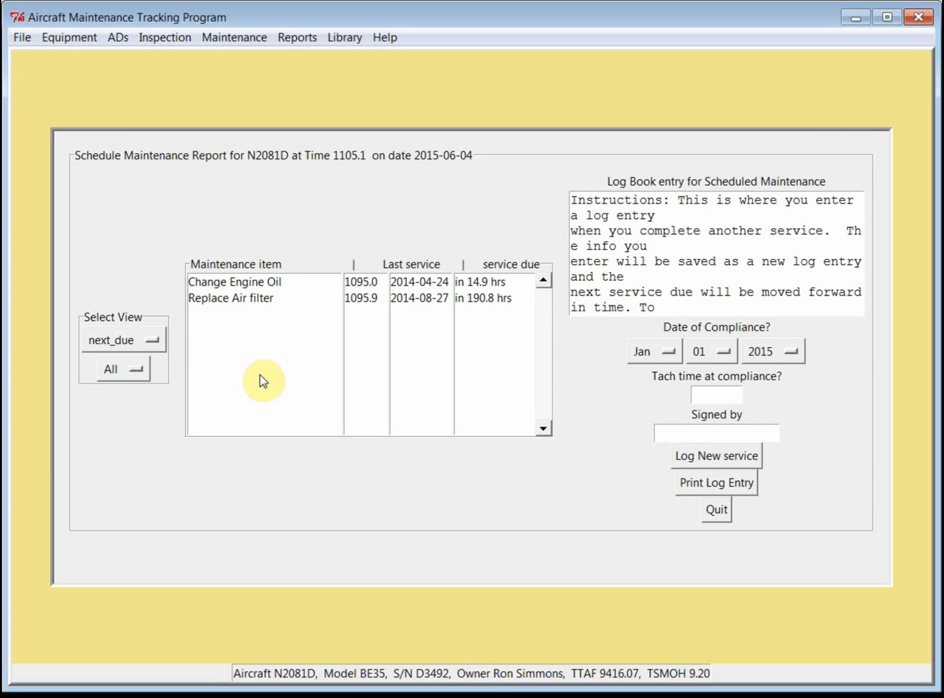
Select the Change Engine Oil item and set its date of compliance to May 28, 2015.
left_click(270, 285)
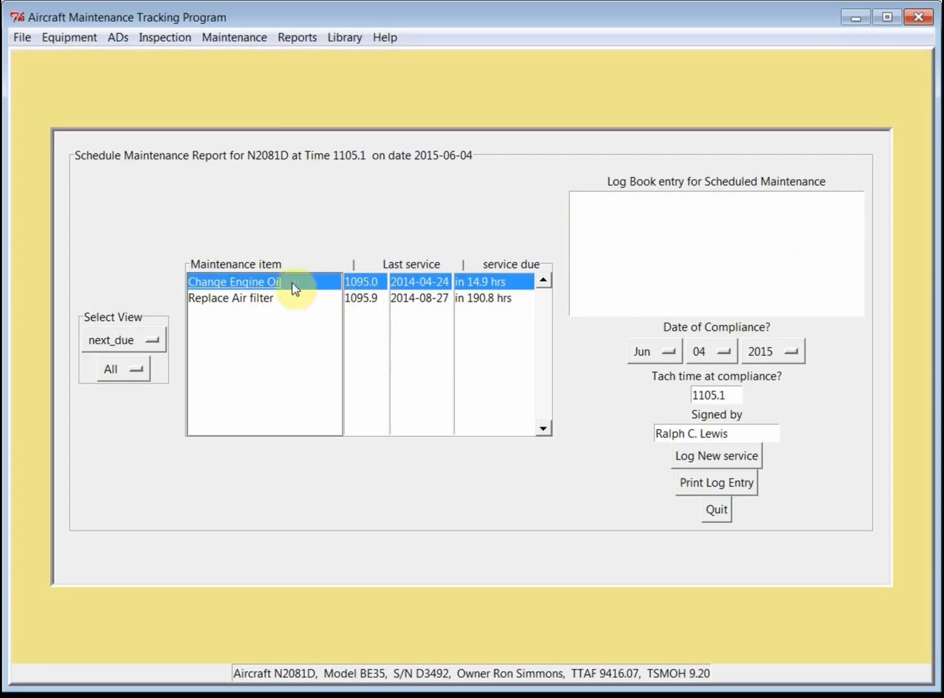
left_click(597, 204)
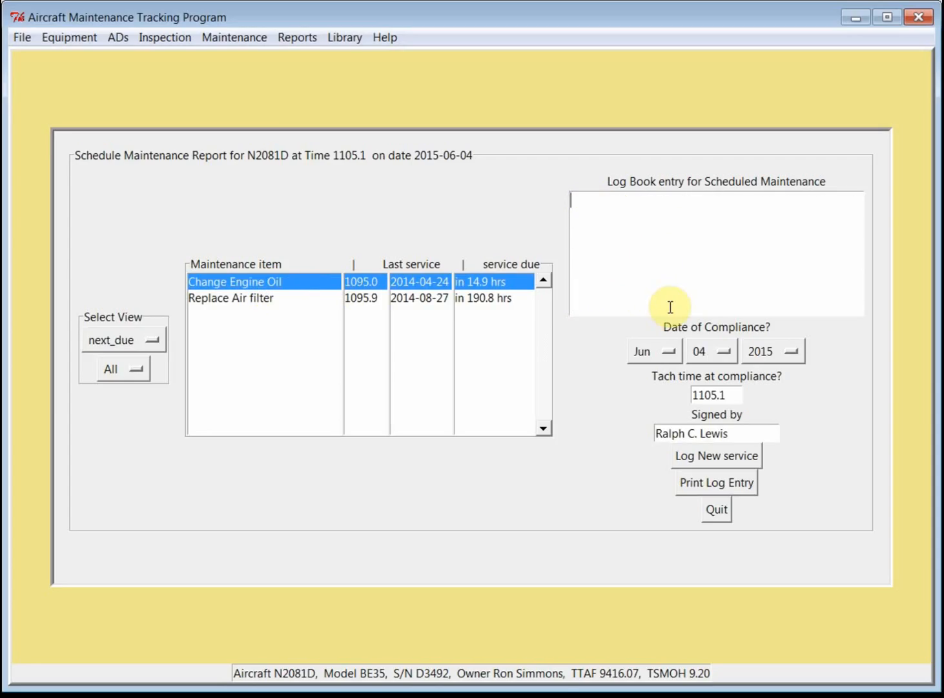
left_click(726, 351)
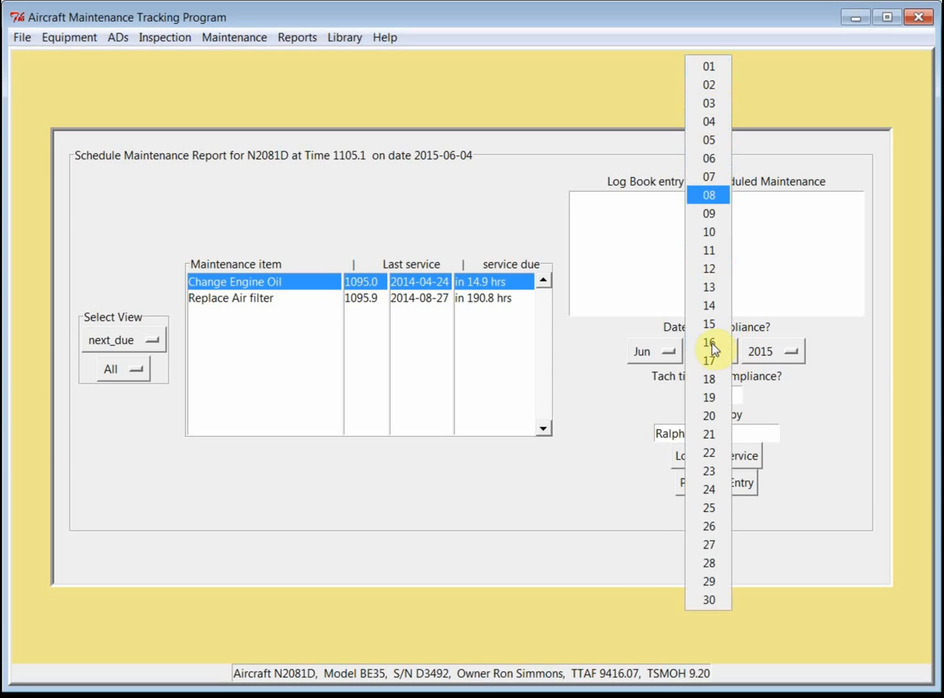
left_click(648, 354)
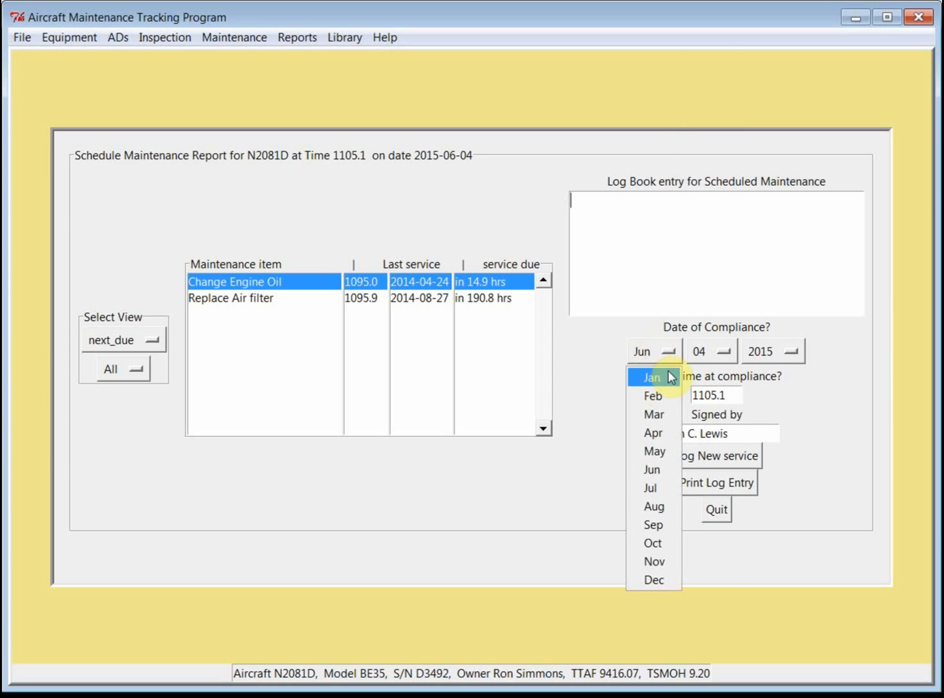
left_click(663, 451)
left_click(725, 356)
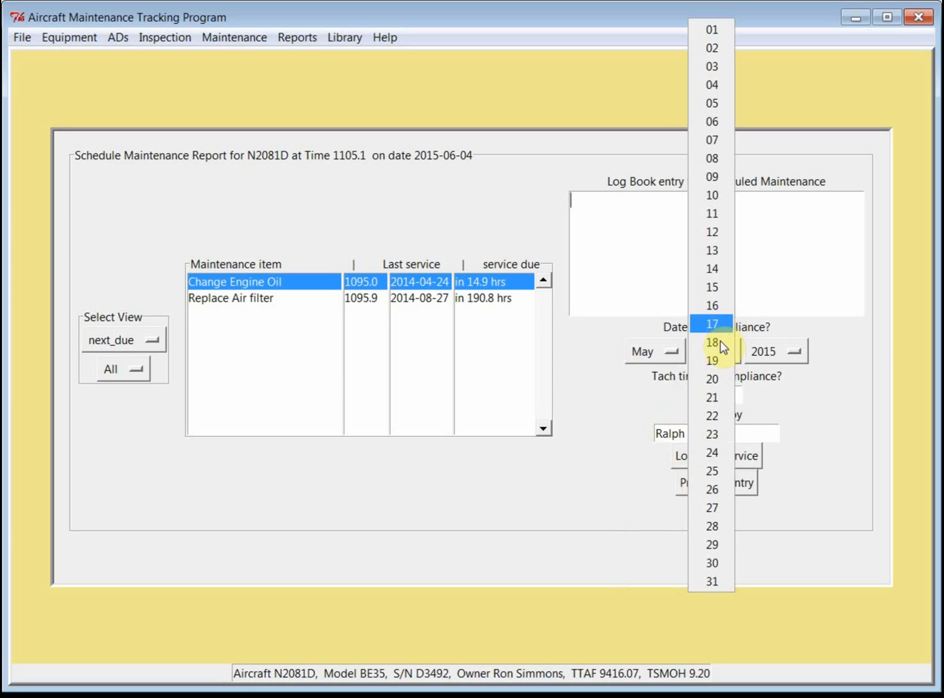
left_click(713, 525)
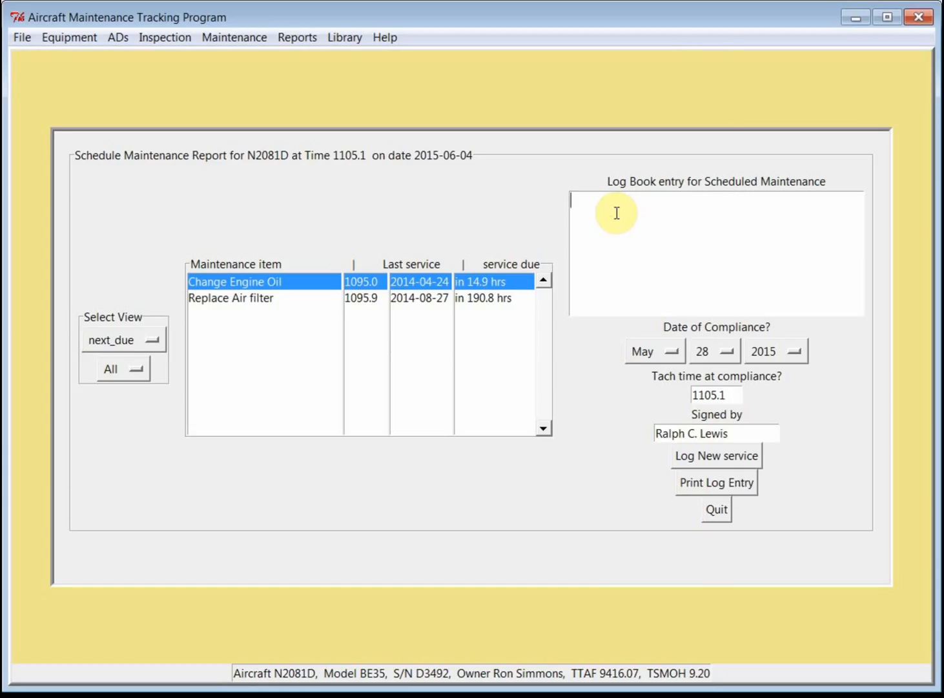
Log the oil change service with the text "Changed oil and examined screen for foriegn material--none found. Ran engine and checked for oil leaks--no leaks.".
type("Changed oil and examined ")
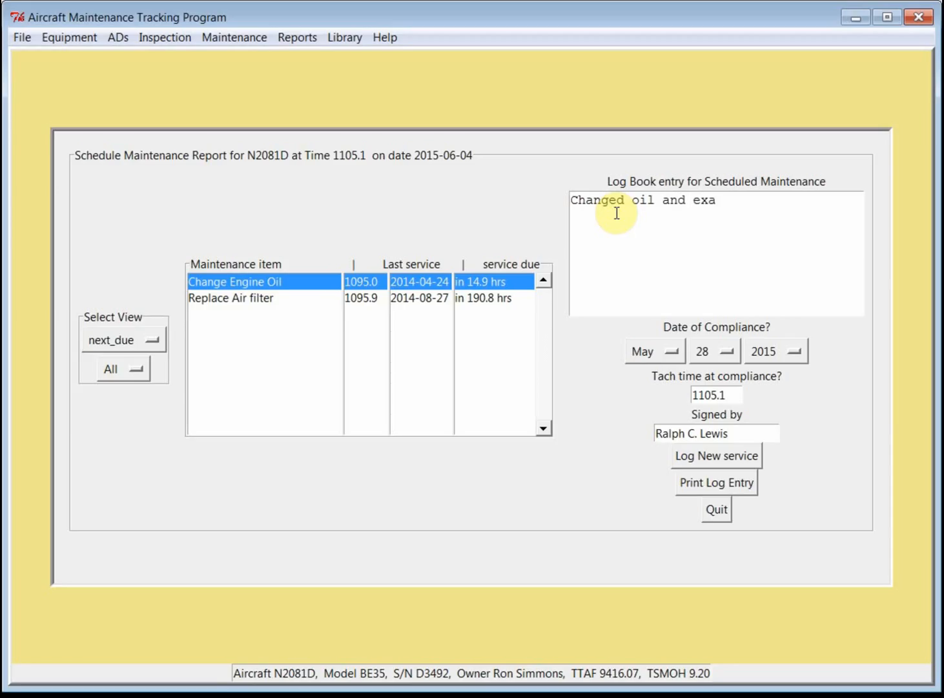
type("screen for foriegn material--none found.  Ran engine and checked for oil leaks--no leaks.")
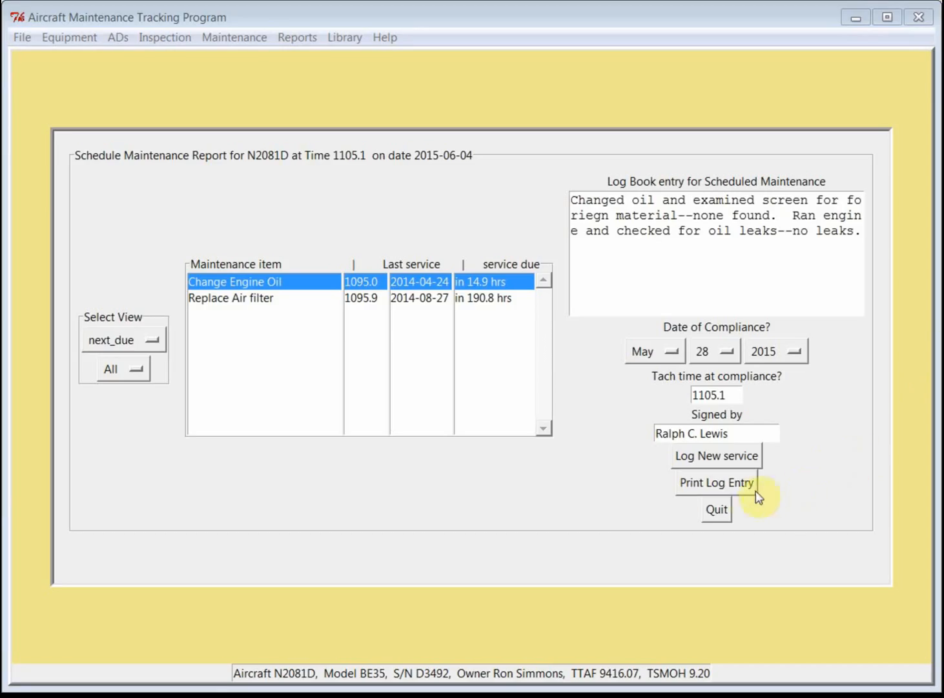
left_click(716, 454)
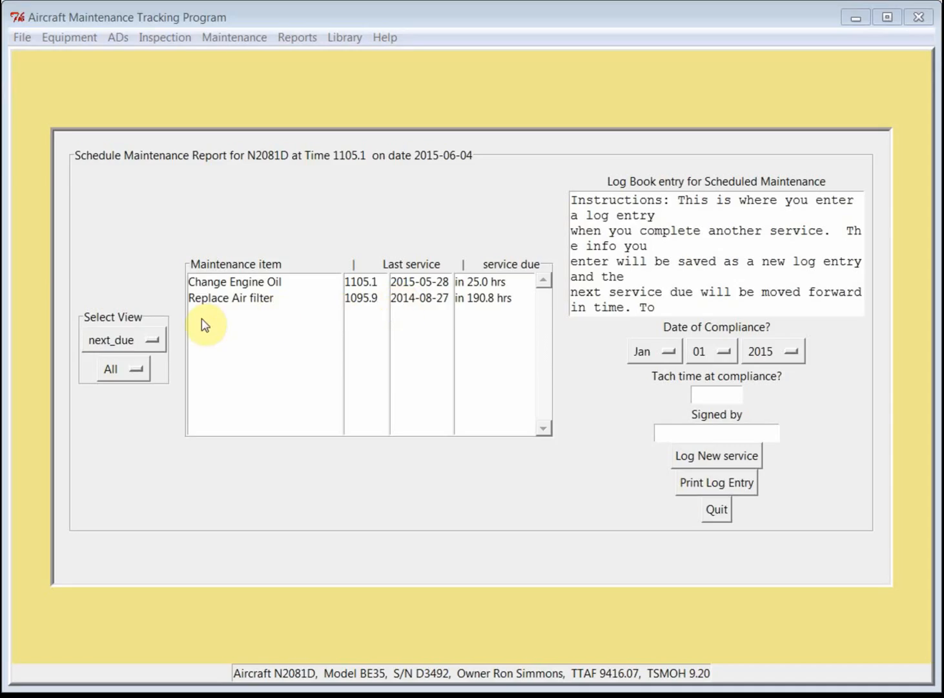
Print the 2015-05-28 Change Engine Oil log entry from the historical view and view the printout at 125% zoom.
left_click(152, 339)
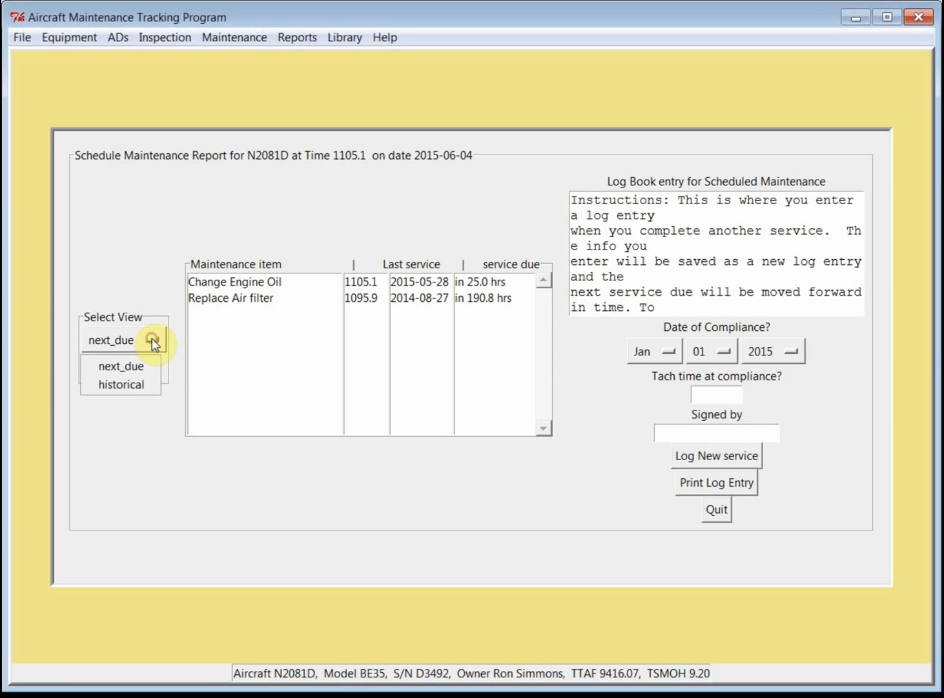
left_click(133, 386)
left_click(231, 281)
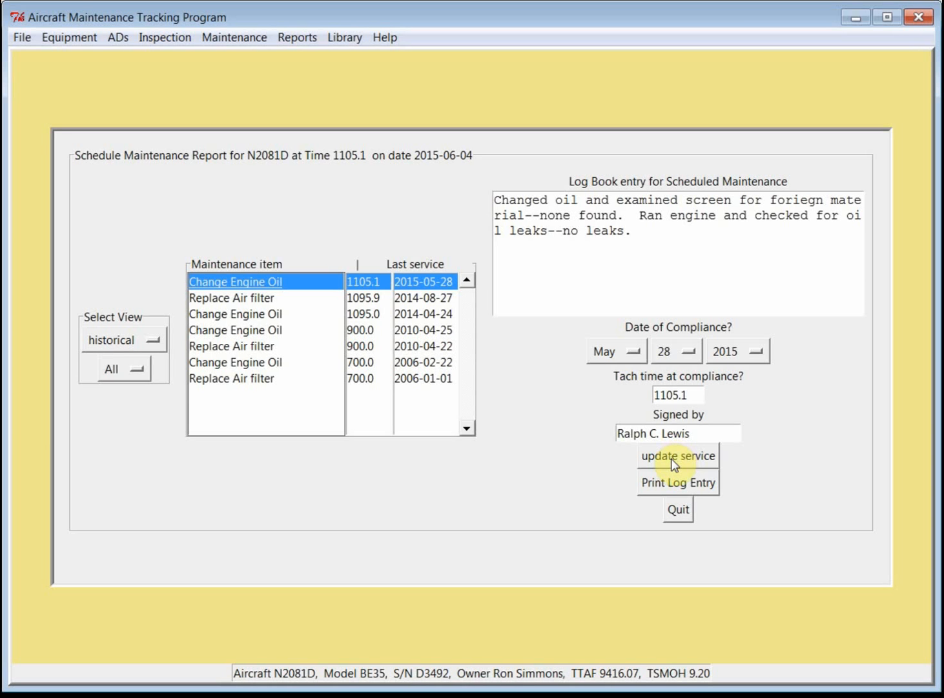
left_click(676, 485)
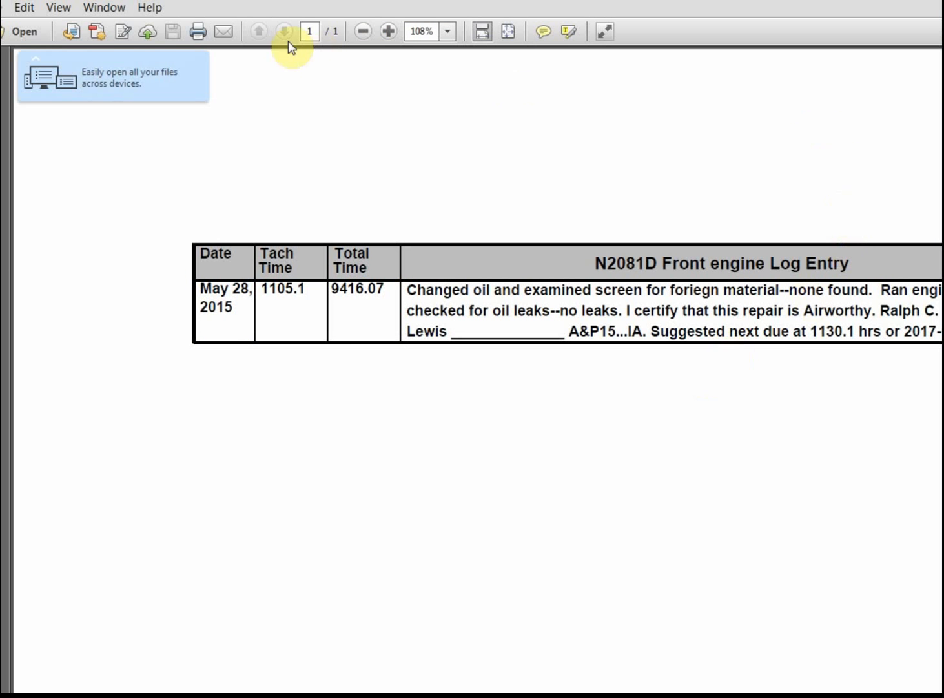
left_click(448, 30)
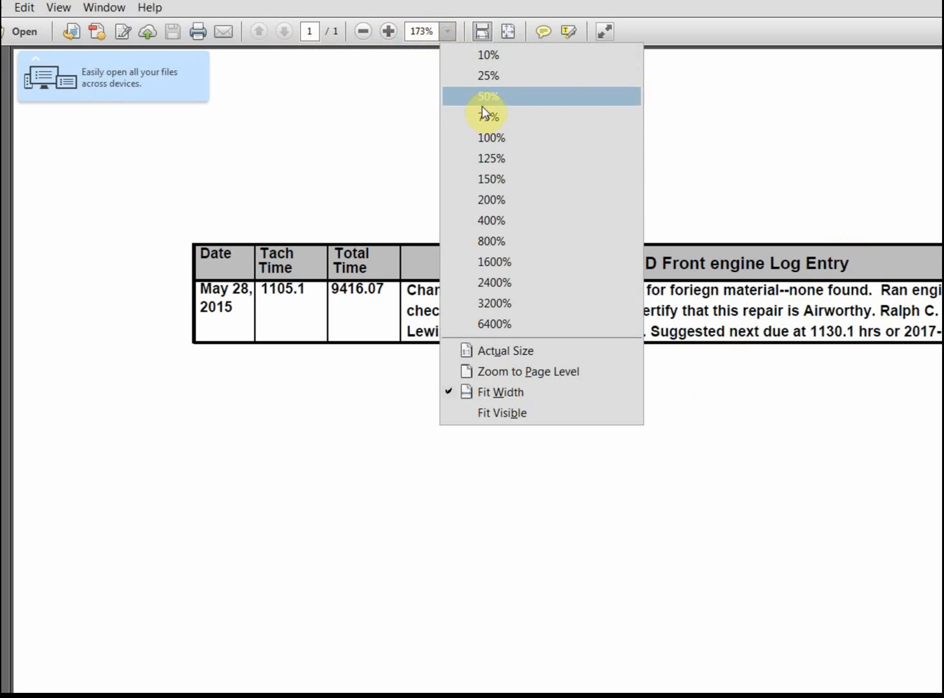
left_click(495, 159)
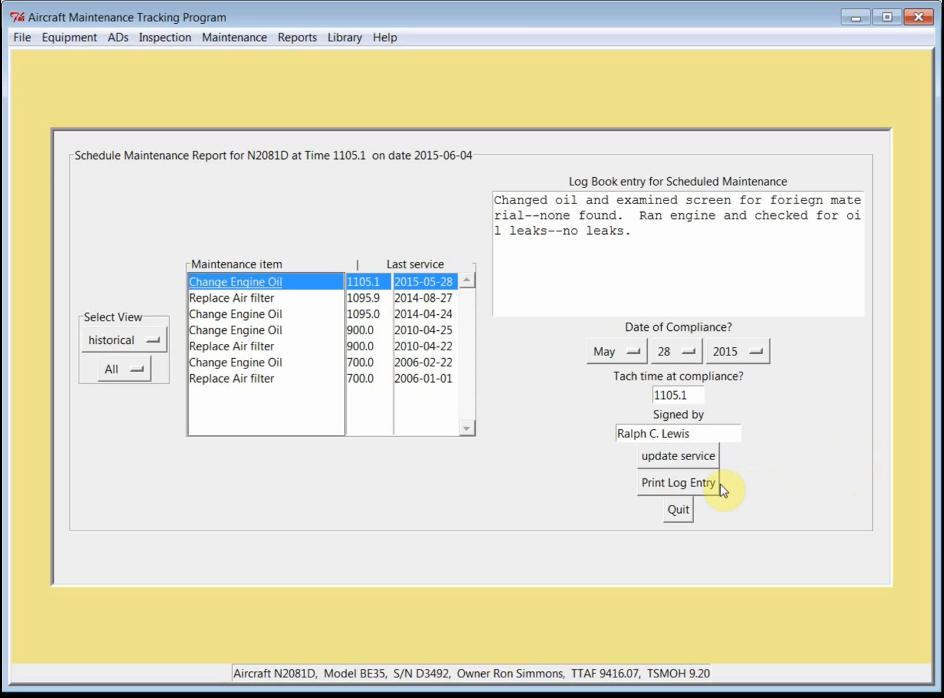
Close the scheduled maintenance report and open the corrective maintenance report.
left_click(679, 513)
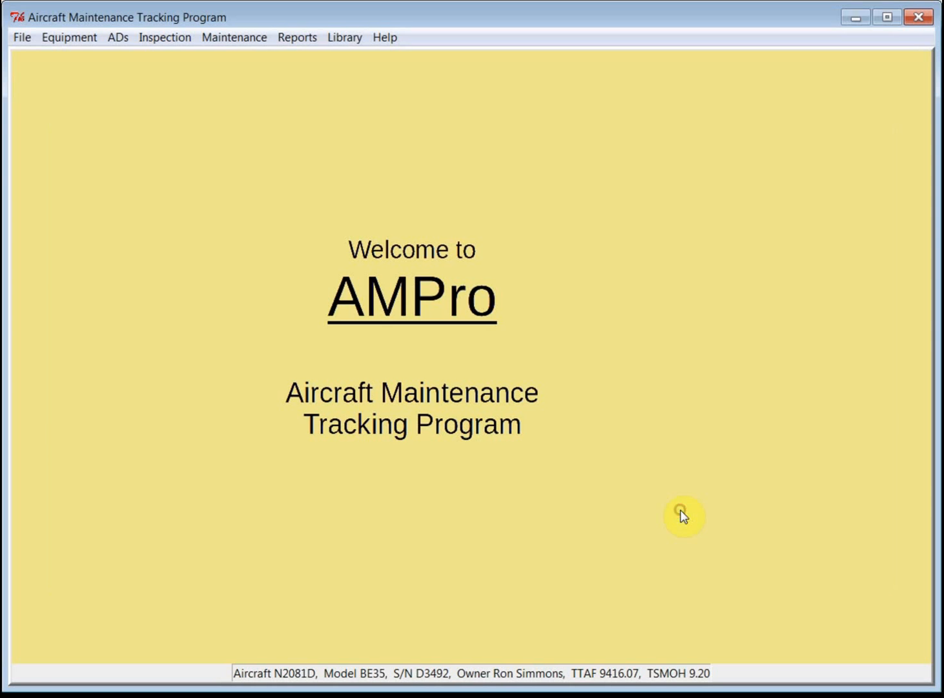
left_click(253, 39)
left_click(251, 92)
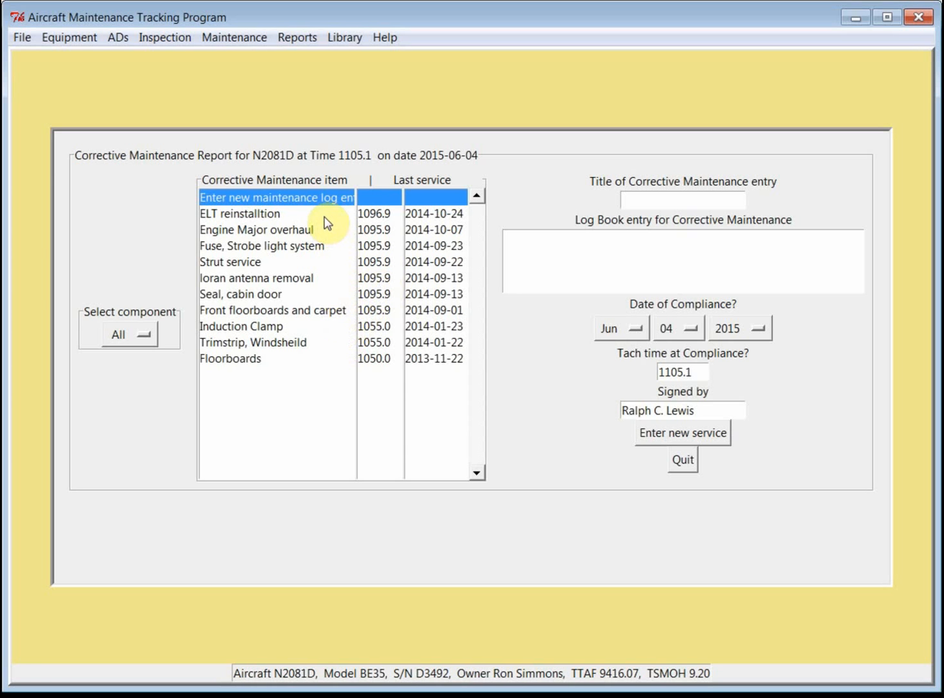
Read the log book entry of the ELT reinstallation item through to the end of its text.
left_click(257, 219)
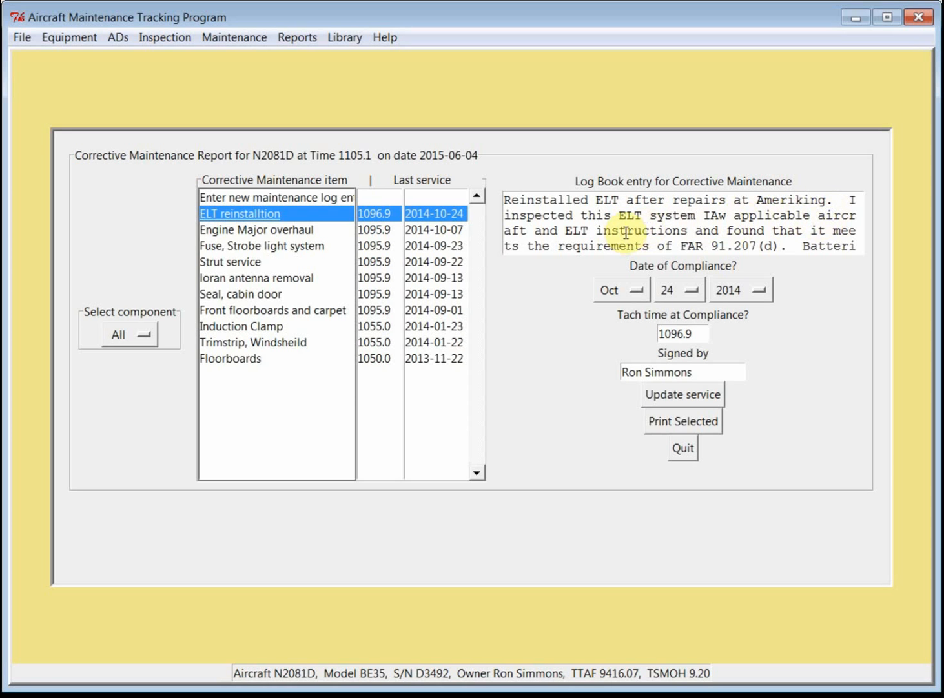
left_click(797, 241)
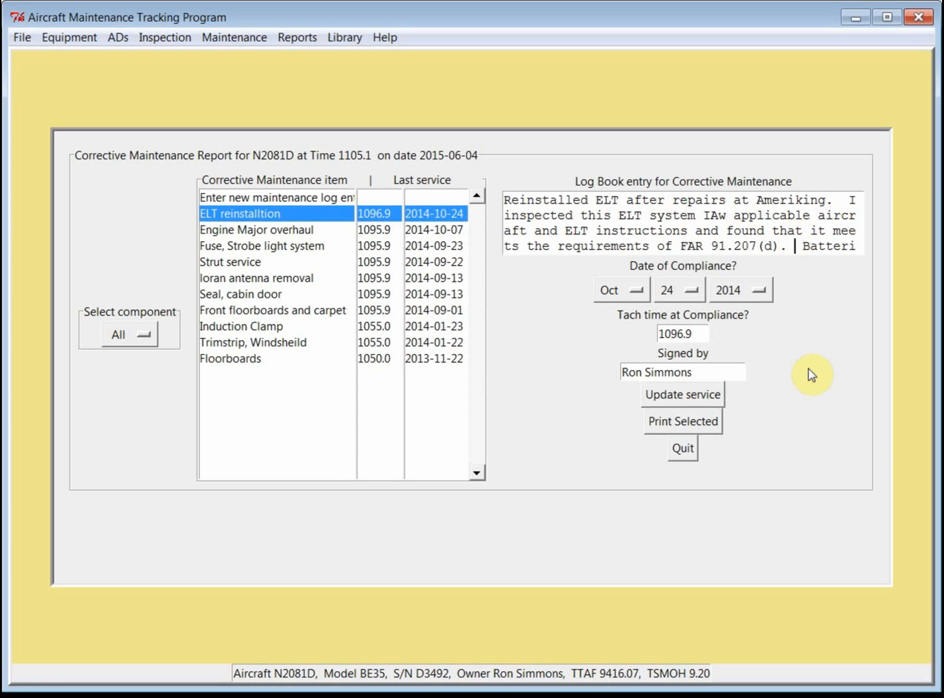
key("Right")
key("Right")
key("Right")
key("Right")
key("Right")
key("Right")
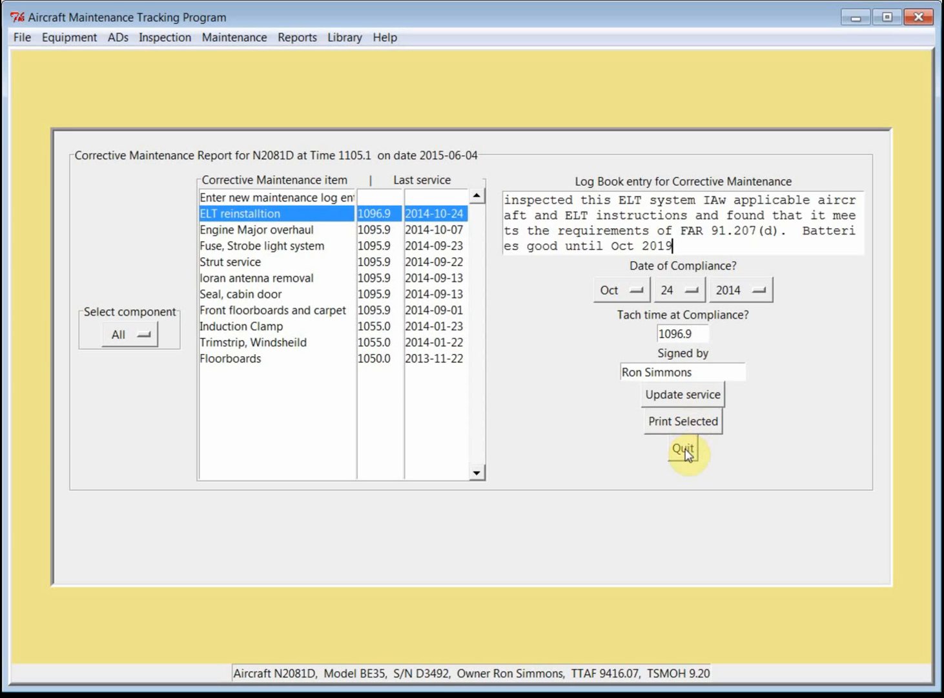
Look at the Strut service log entry and the blank new maintenance log form before closing the corrective maintenance report.
left_click(258, 263)
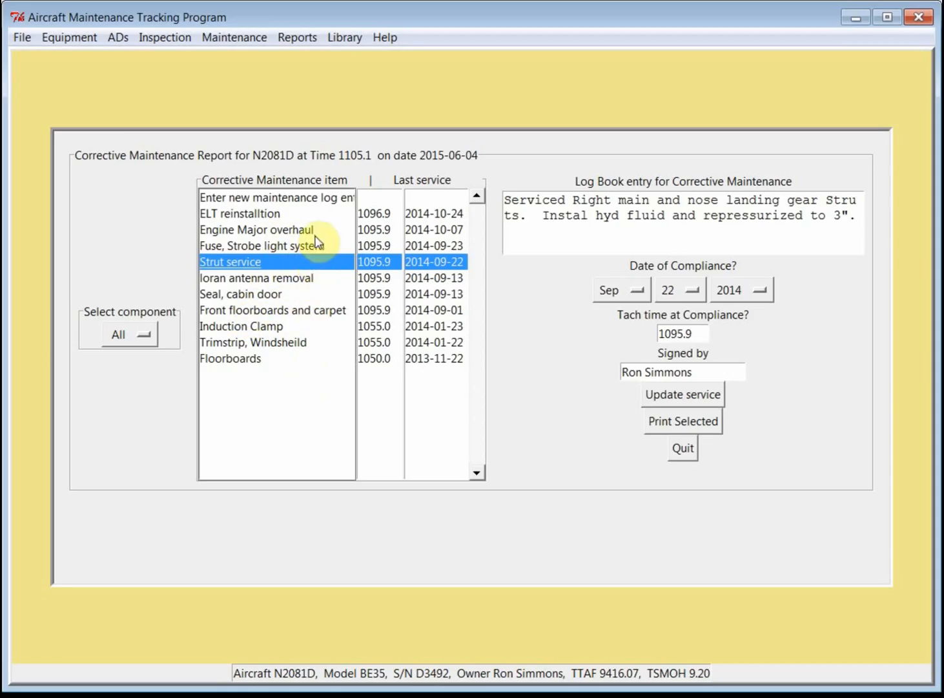
left_click(313, 198)
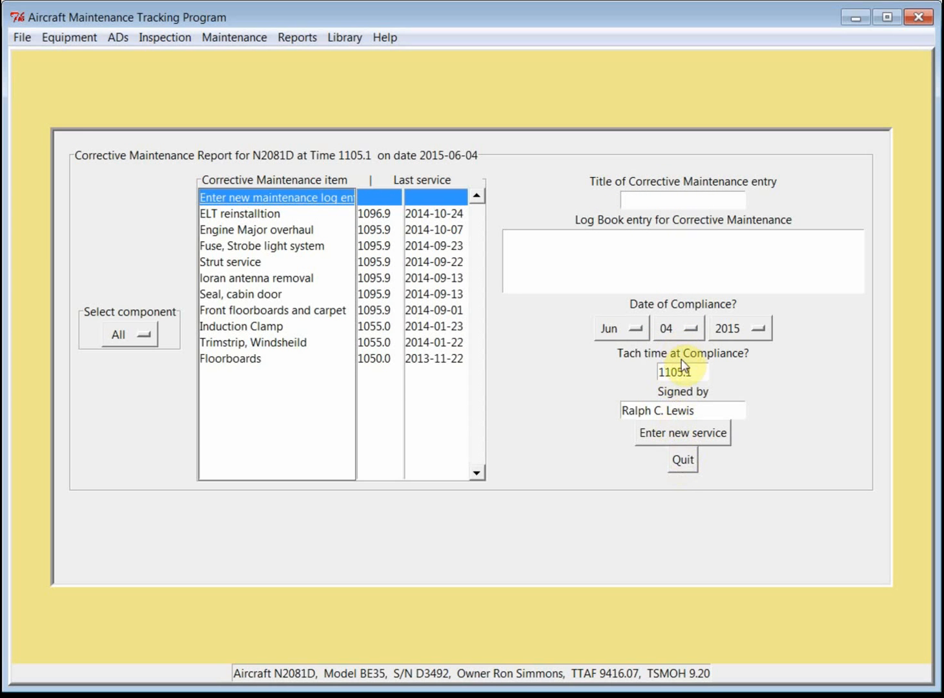
left_click(684, 461)
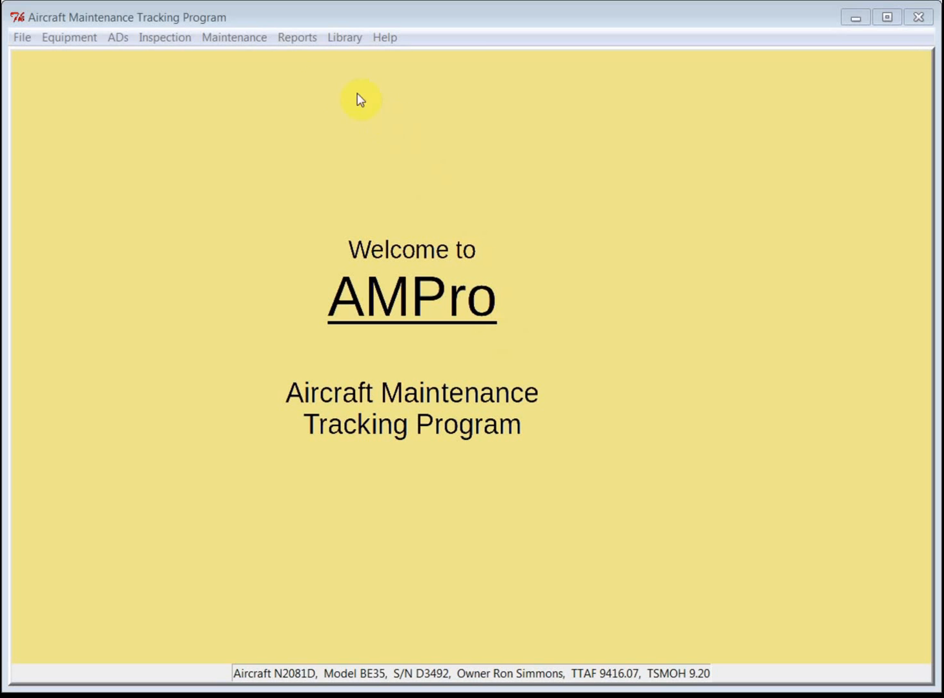
Print the airframe log book entry report for Jan 01 2006 to May 28 2015 and view it at 125% zoom.
left_click(304, 40)
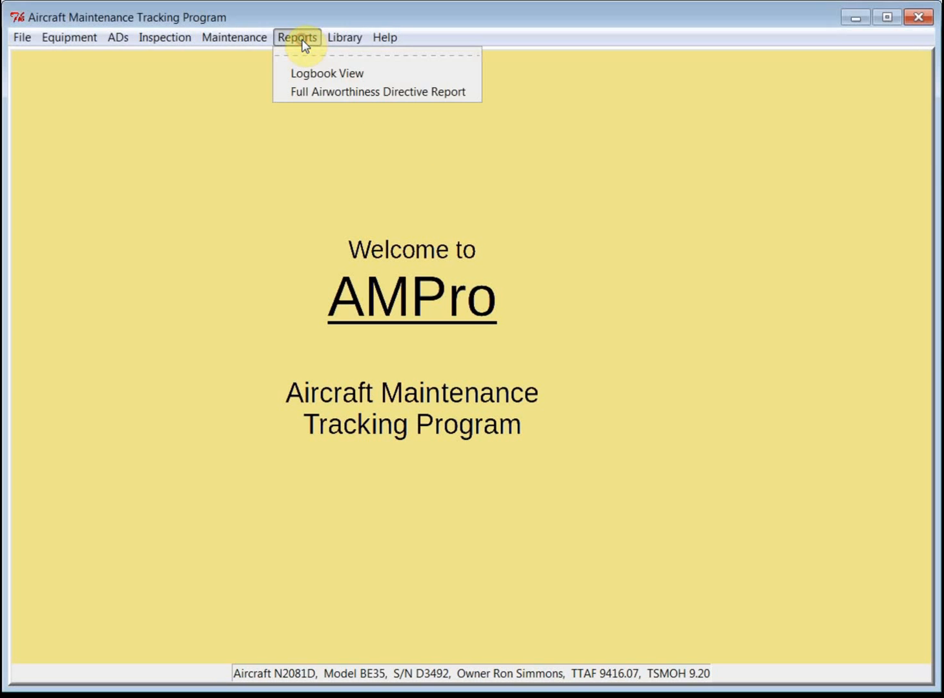
left_click(307, 72)
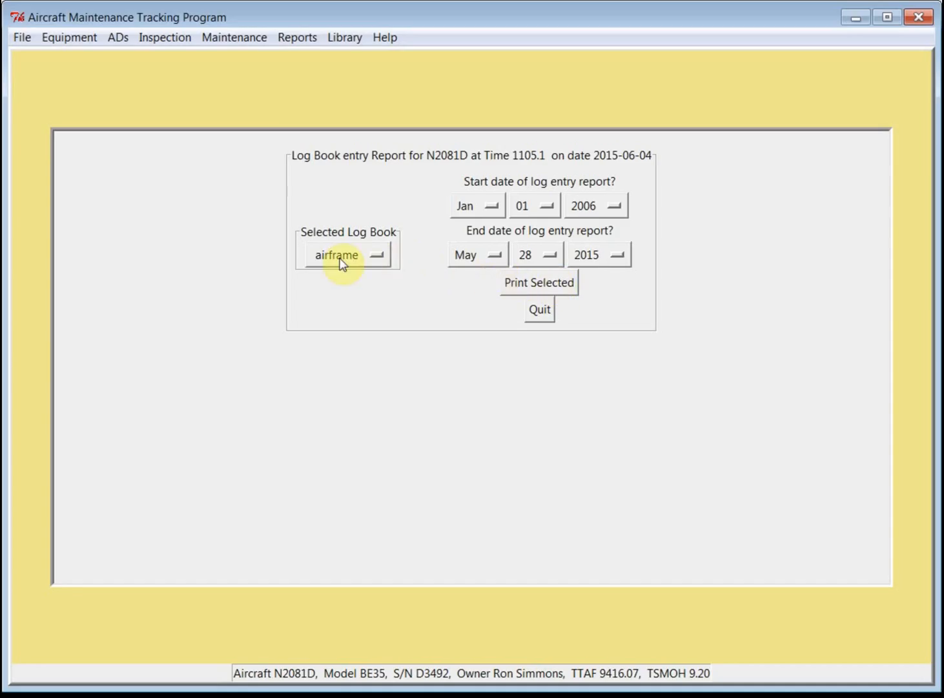
left_click(529, 284)
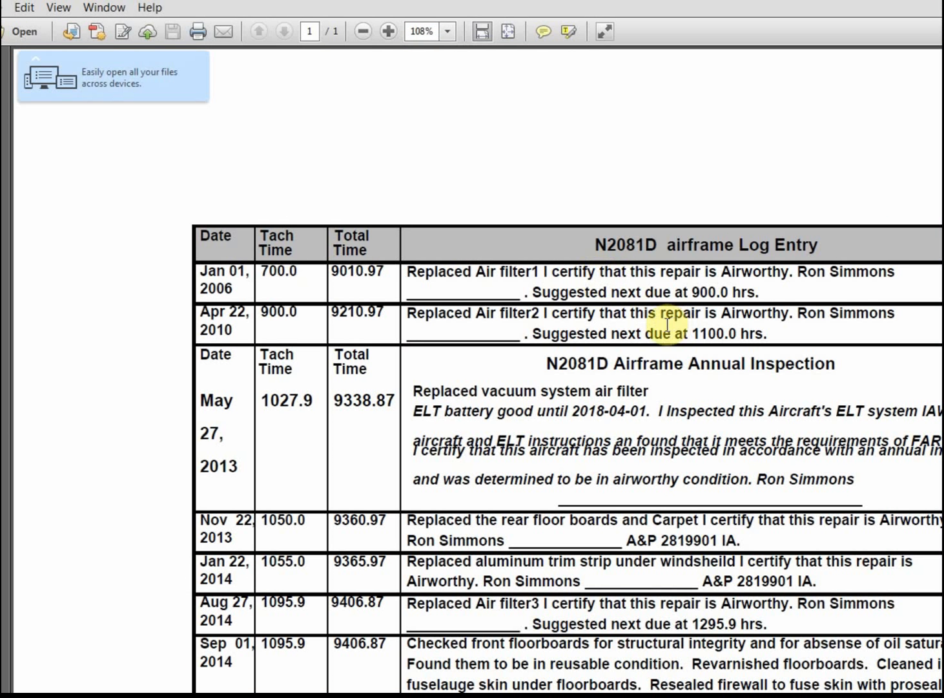
left_click(449, 31)
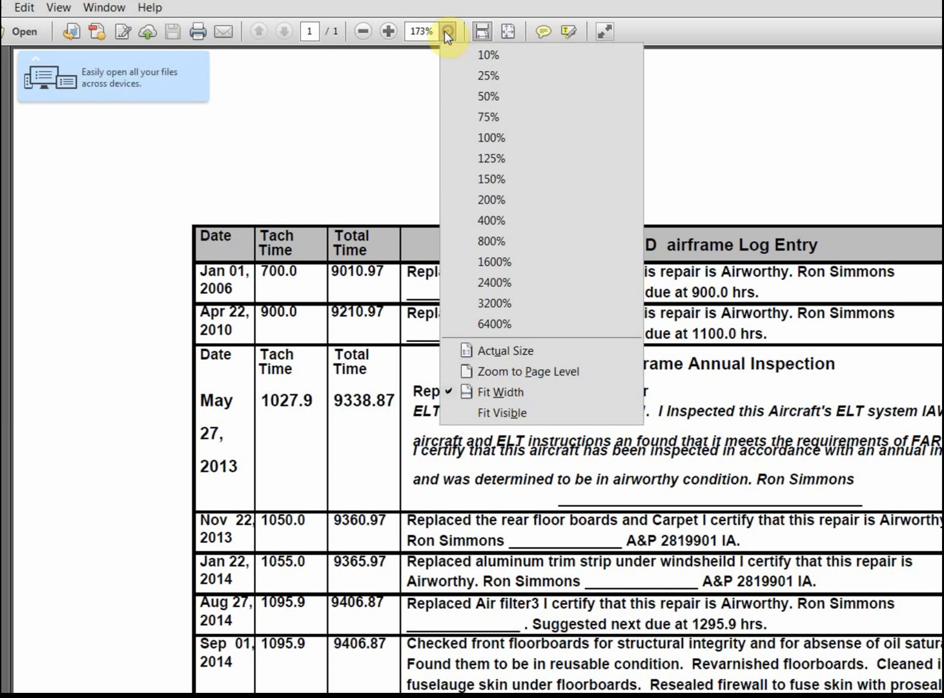
left_click(480, 159)
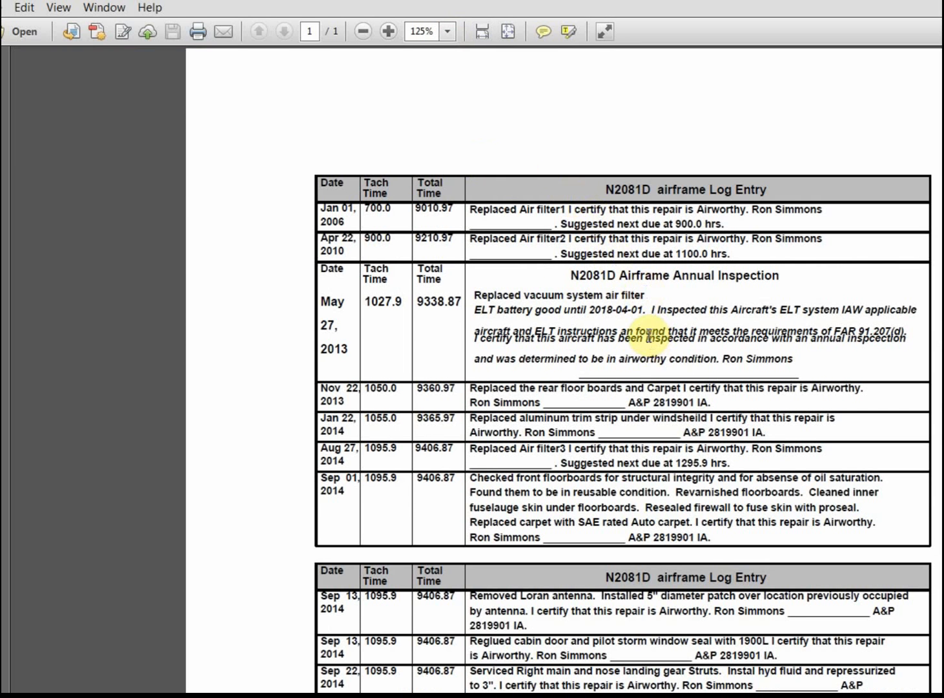
Read the printed airframe log entries from the first dated row through the October 2014 ELT reinstallation, and return to the start.
scroll(648, 338, "down", 1)
scroll(646, 338, "down", 1)
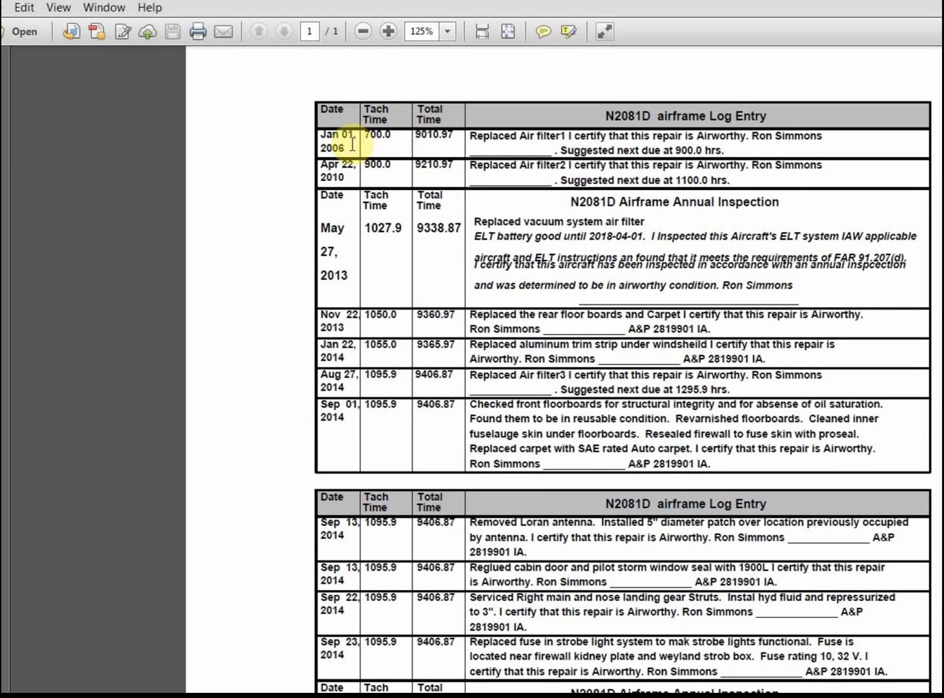
scroll(410, 180, "up", 2)
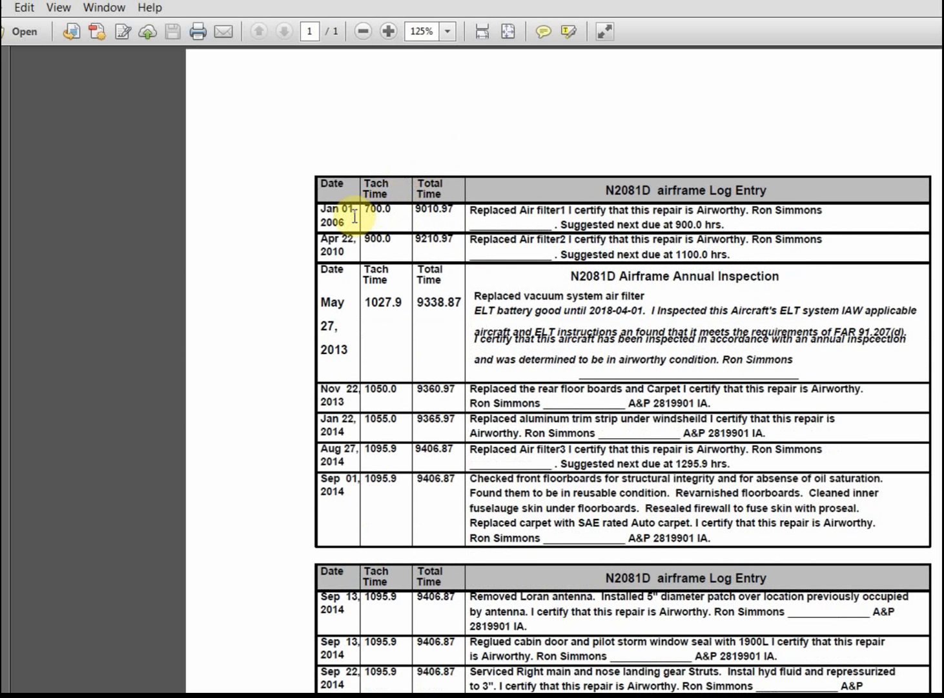
scroll(354, 217, "down", 1)
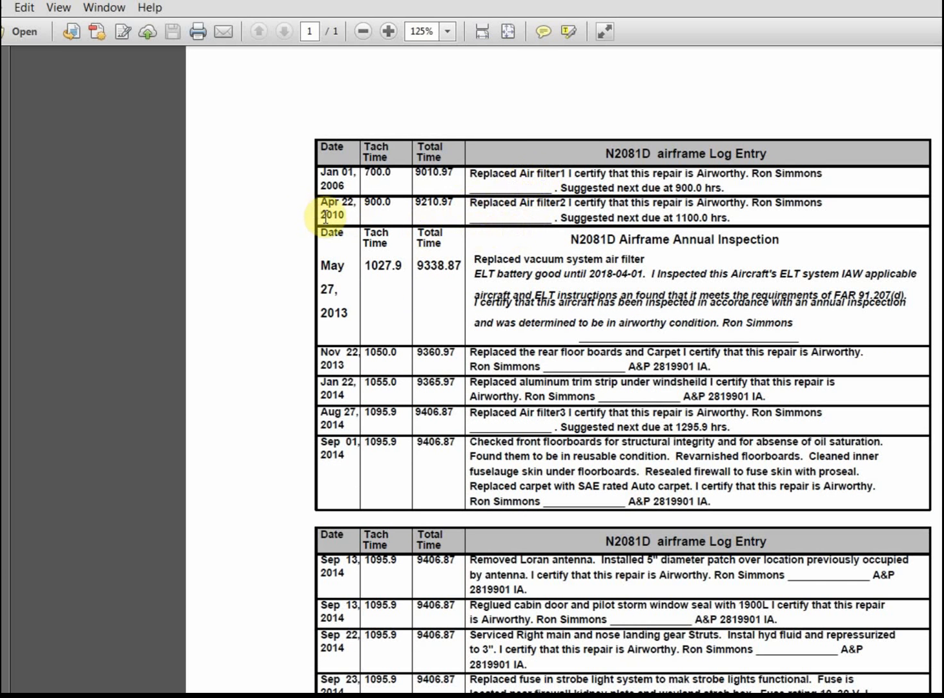
scroll(334, 294, "down", 1)
scroll(338, 301, "down", 3)
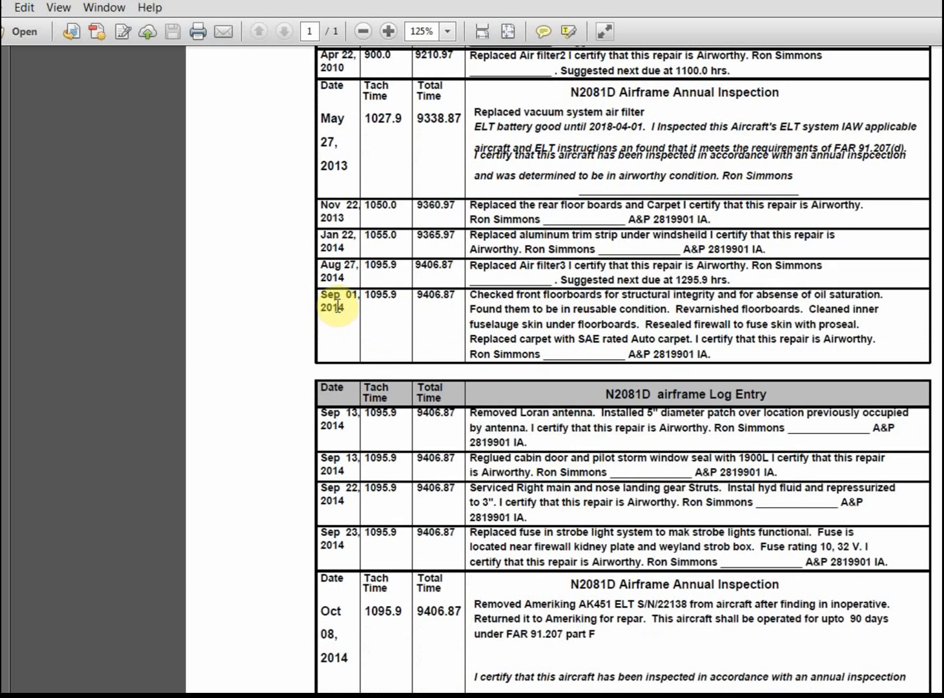
scroll(336, 303, "down", 2)
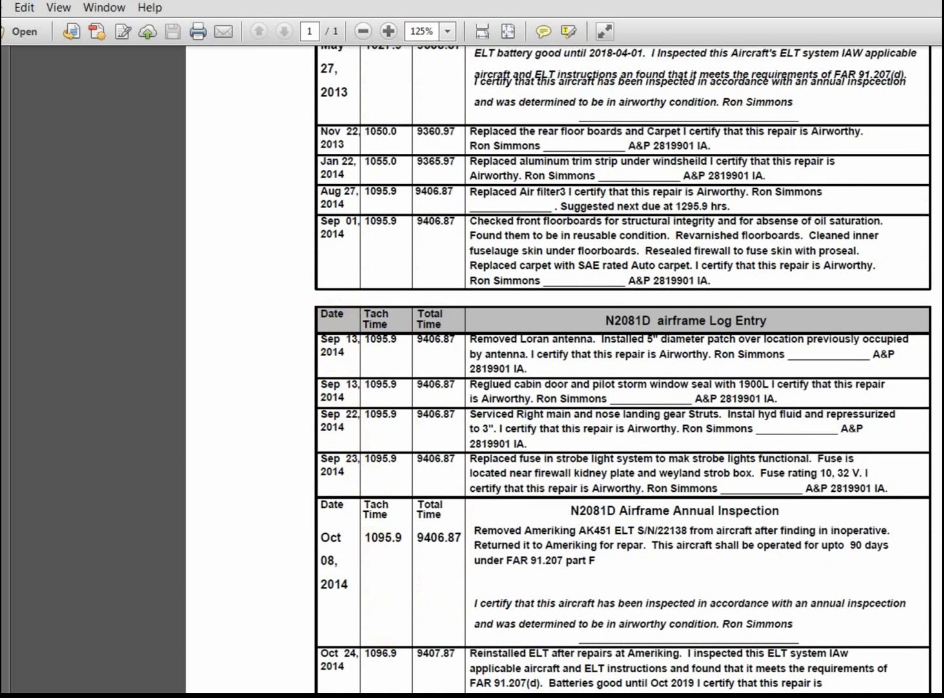
scroll(321, 659, "down", 5)
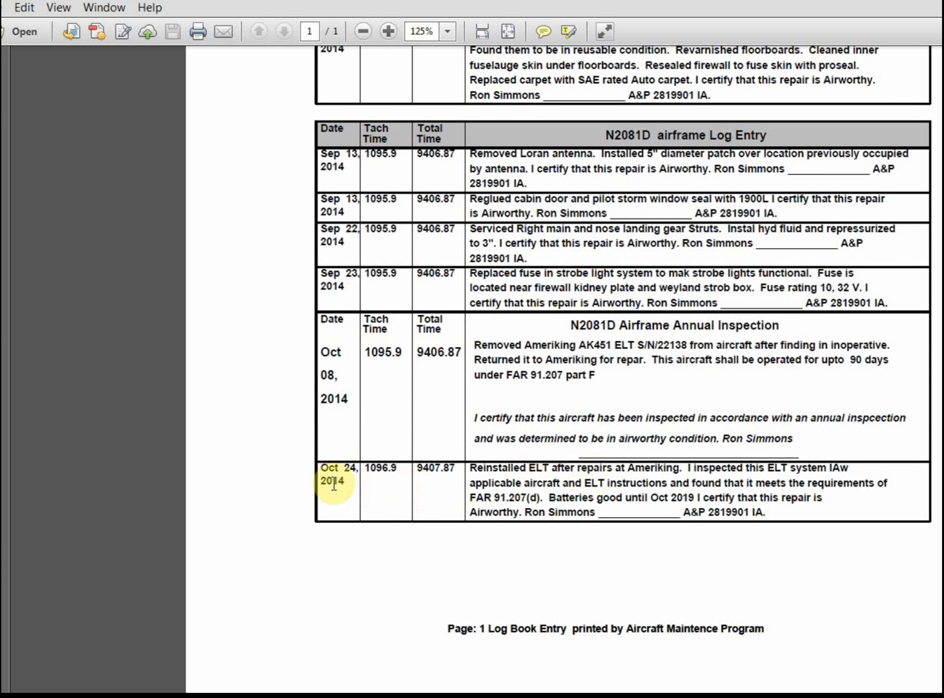
scroll(336, 478, "up", 3)
scroll(335, 479, "up", 9)
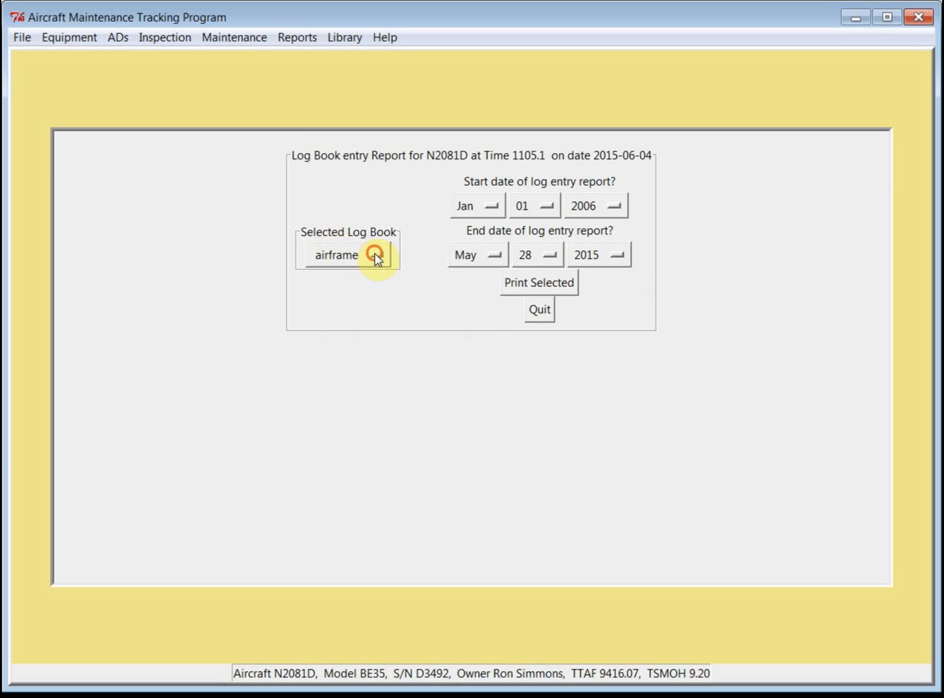
Print the log book entry report for the Front engine log book over the same date range.
left_click(376, 254)
left_click(362, 303)
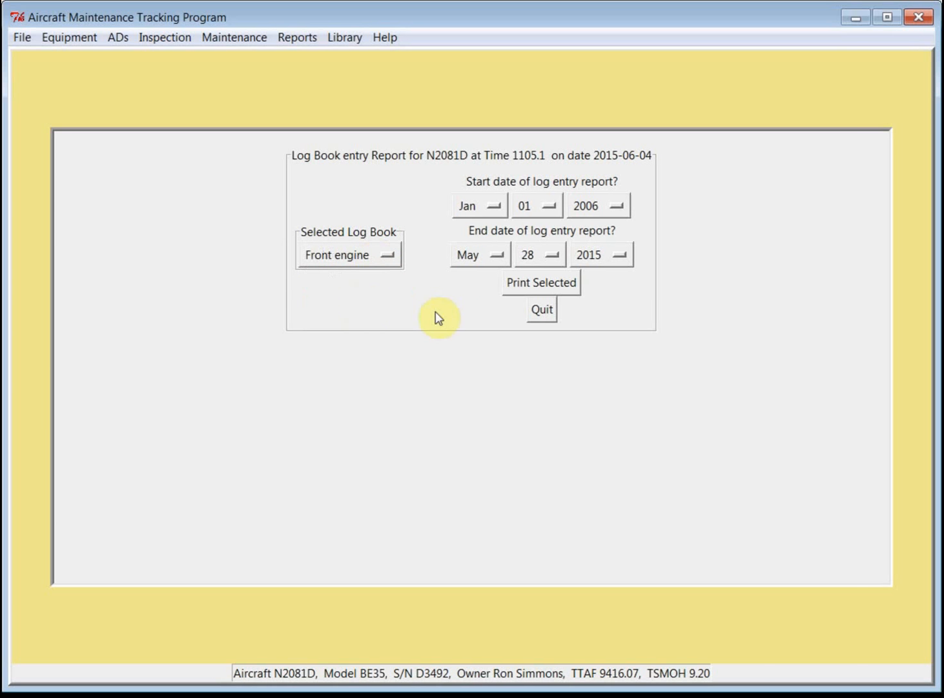
left_click(550, 284)
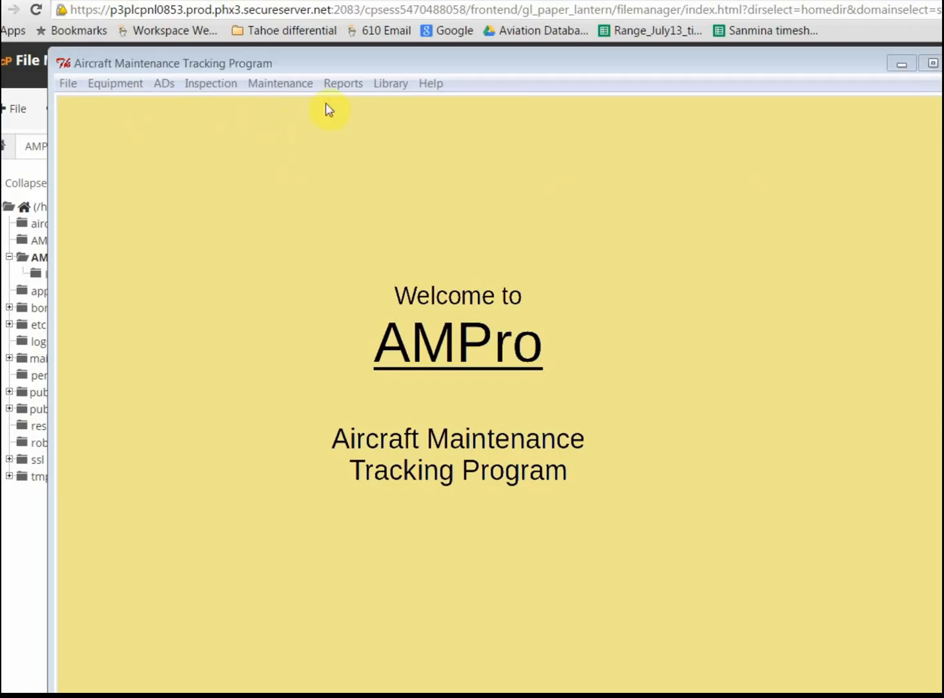
Generate the Full Airworthiness Directive Report and view it at 125% zoom.
left_click(338, 86)
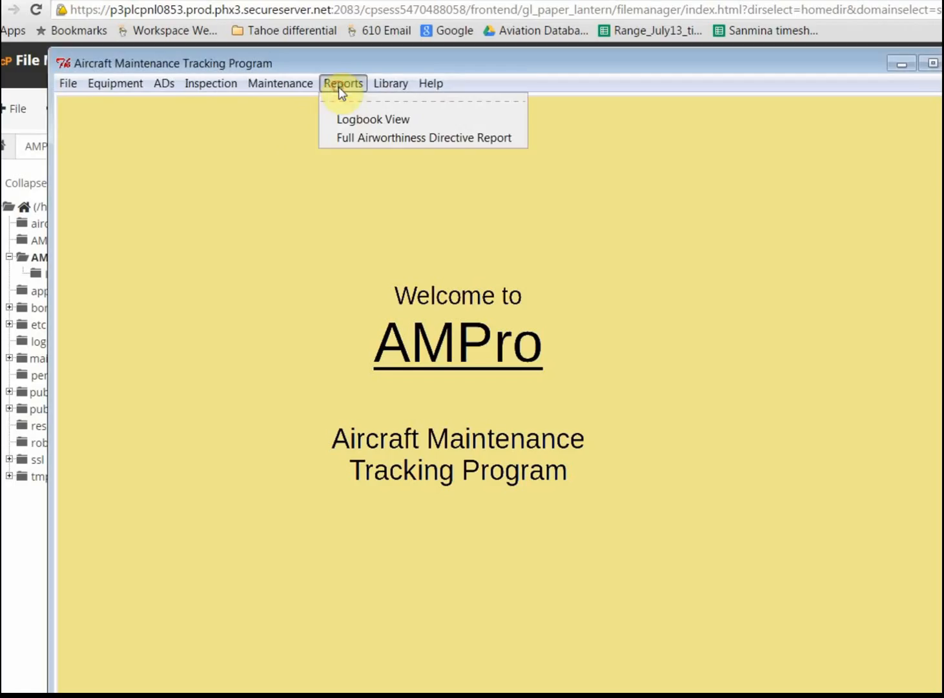
left_click(341, 135)
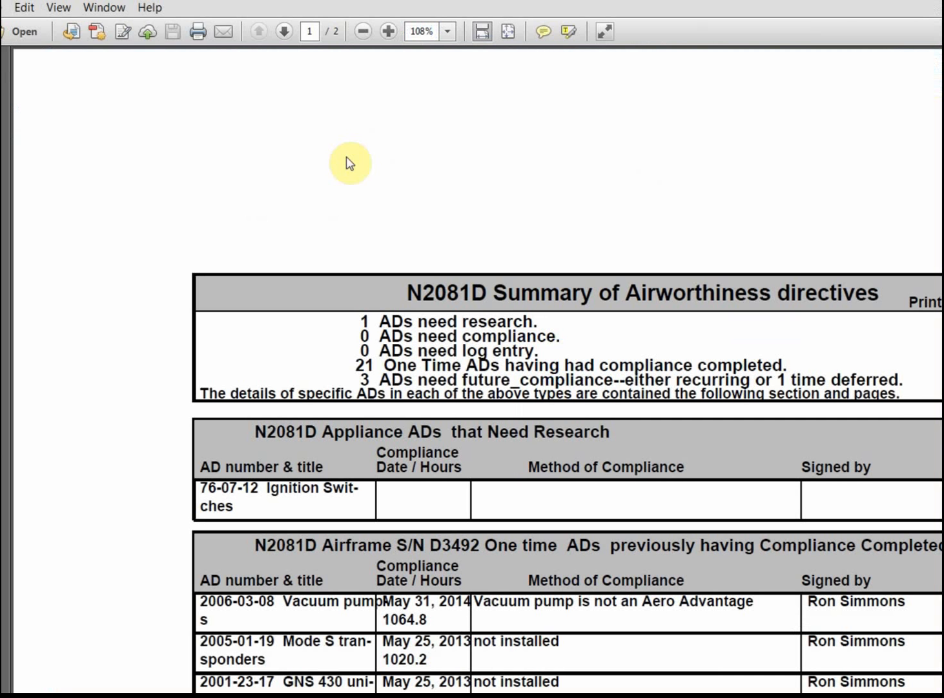
scroll(521, 472, "down", 3)
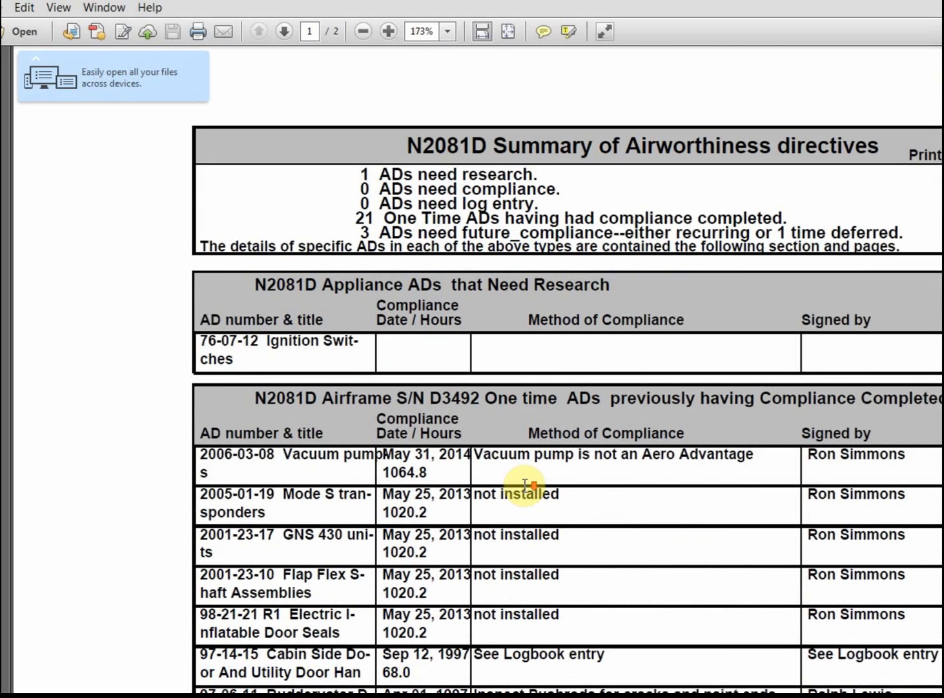
scroll(525, 486, "up", 1)
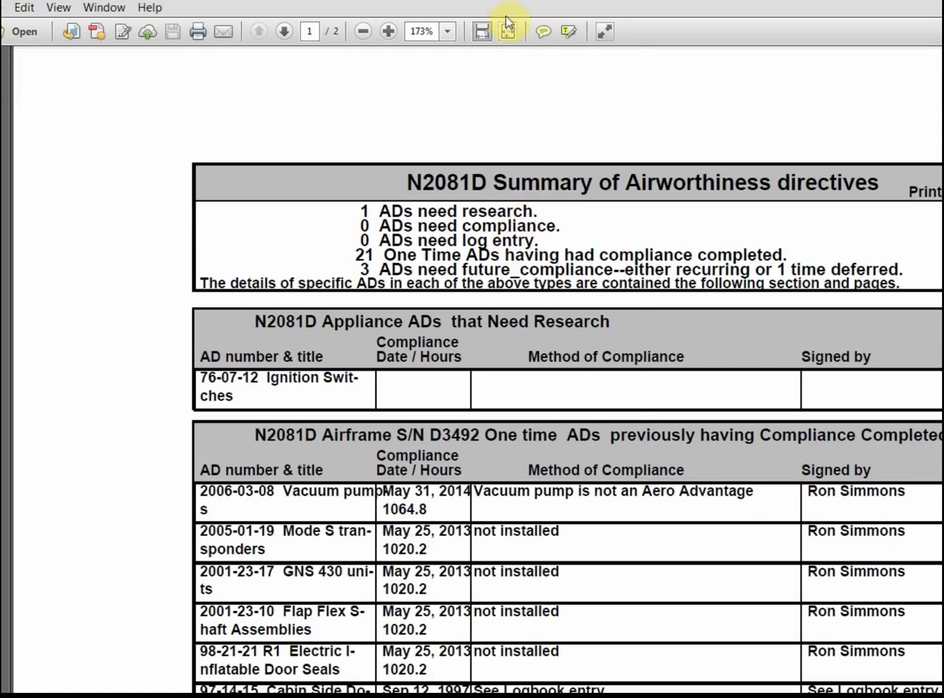
left_click(452, 30)
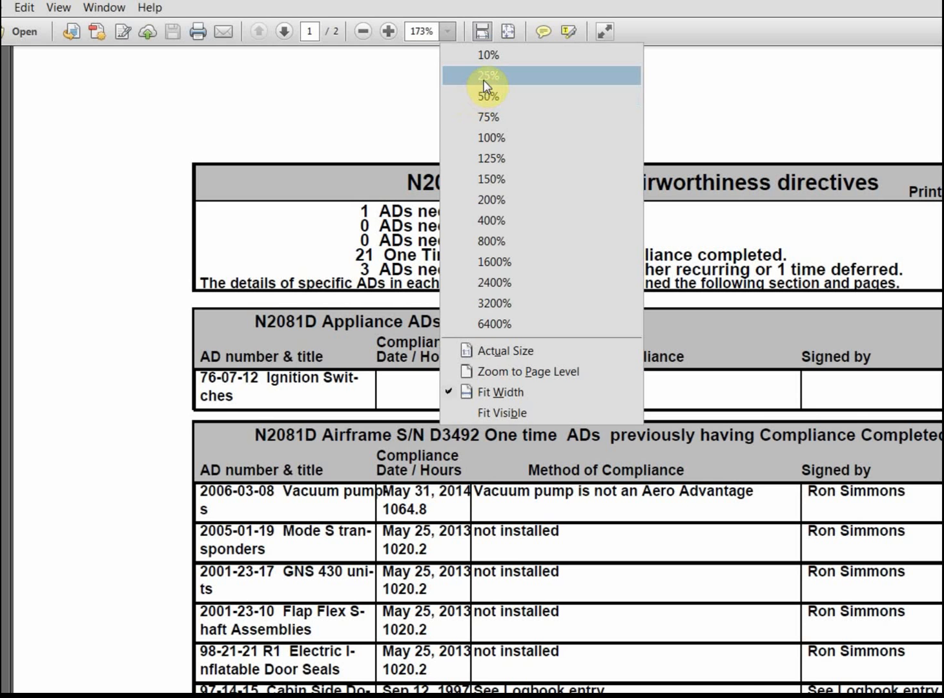
left_click(489, 157)
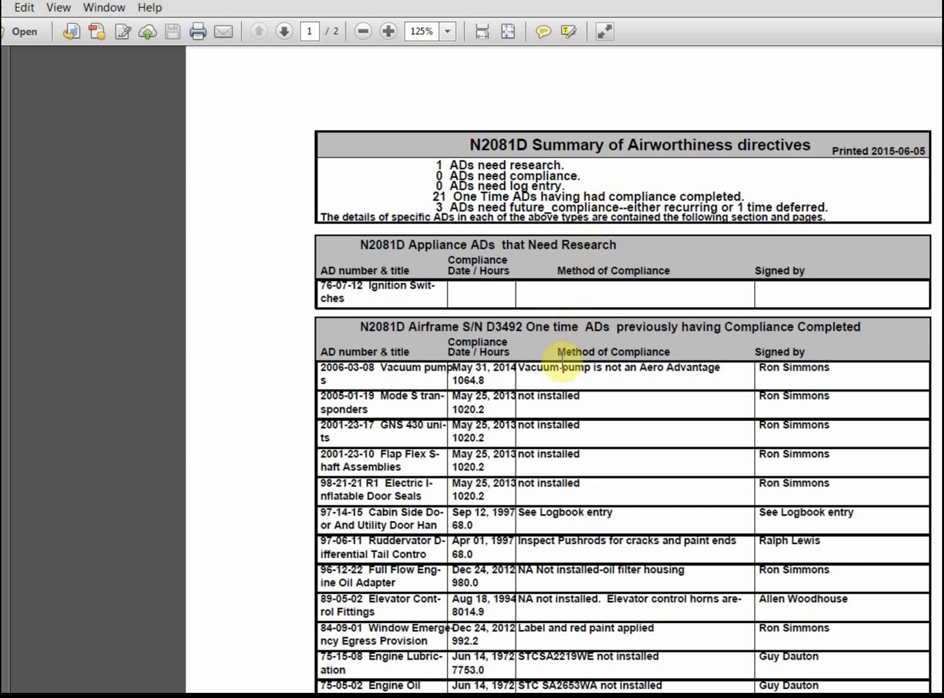
Examine the completed one-time and recurring AD sections across both report pages, then dismiss the PDF creation notice.
scroll(562, 378, "down", 1)
scroll(561, 380, "down", 1)
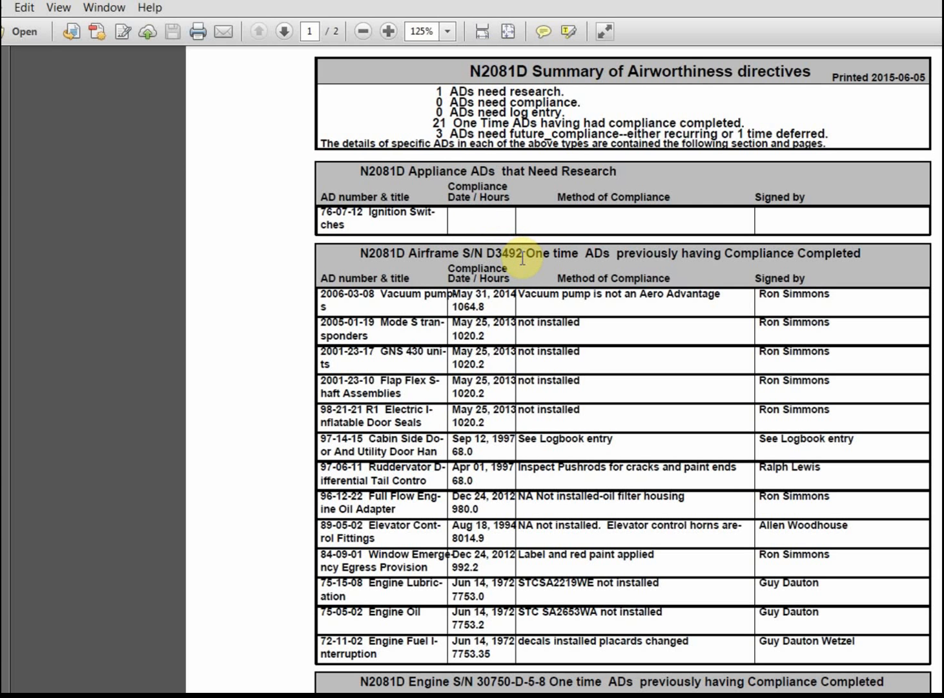
scroll(514, 476, "down", 1)
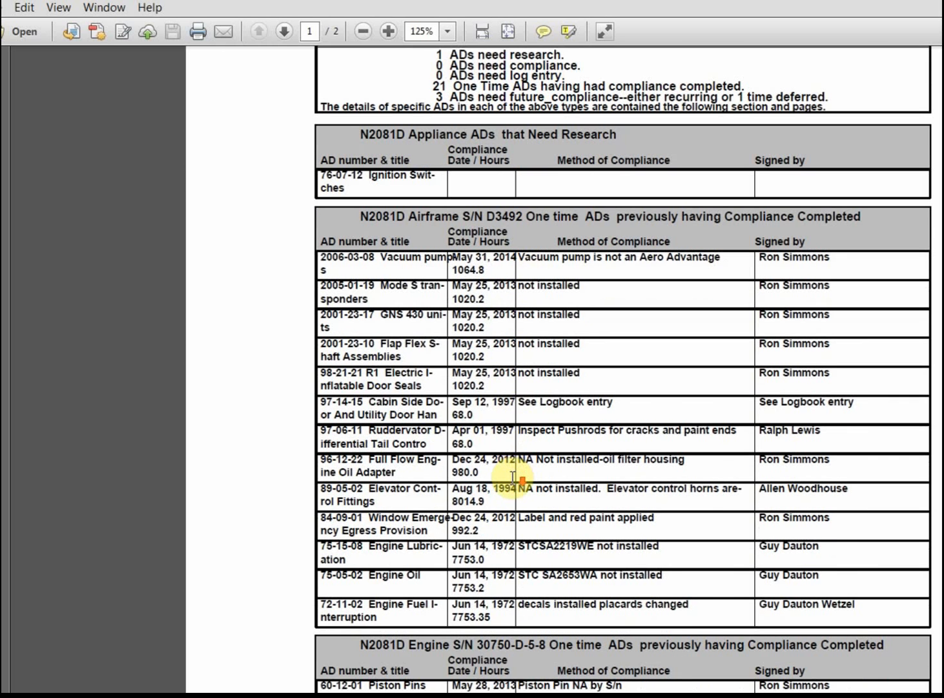
scroll(514, 477, "down", 1)
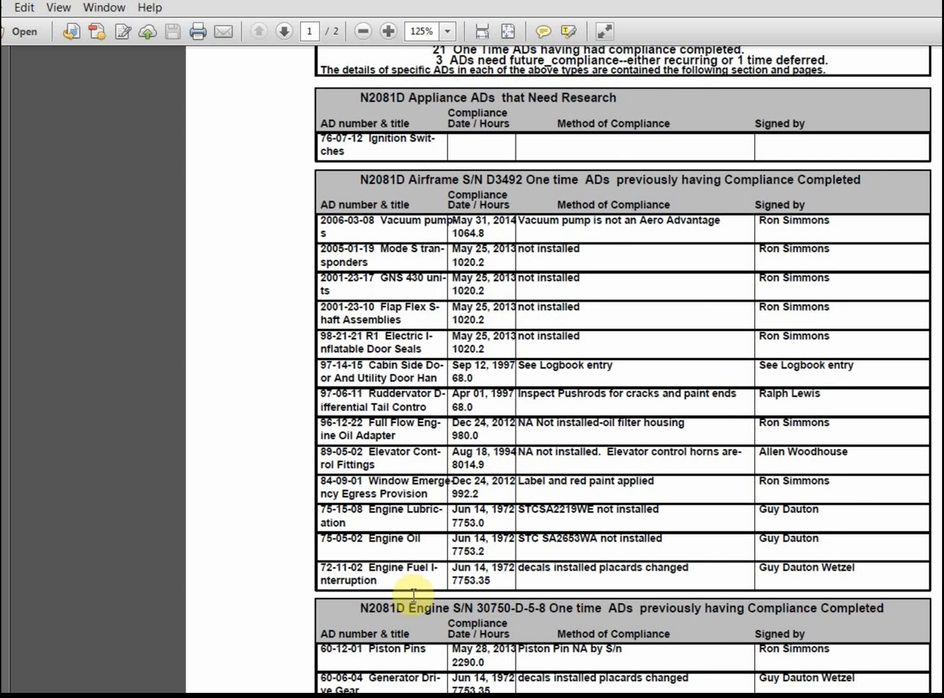
scroll(657, 614, "down", 10)
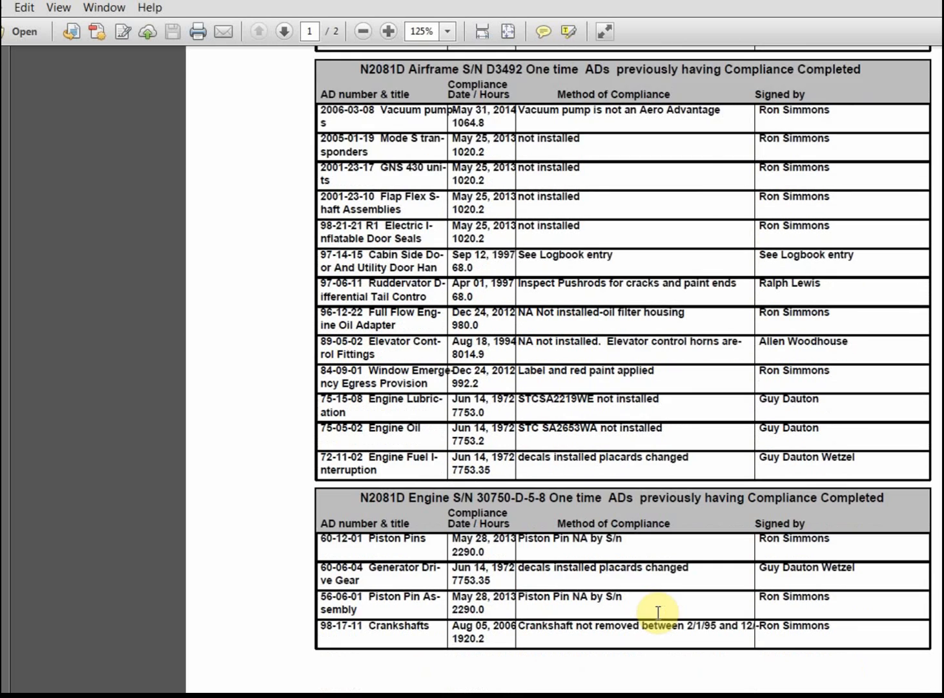
scroll(659, 619, "down", 10)
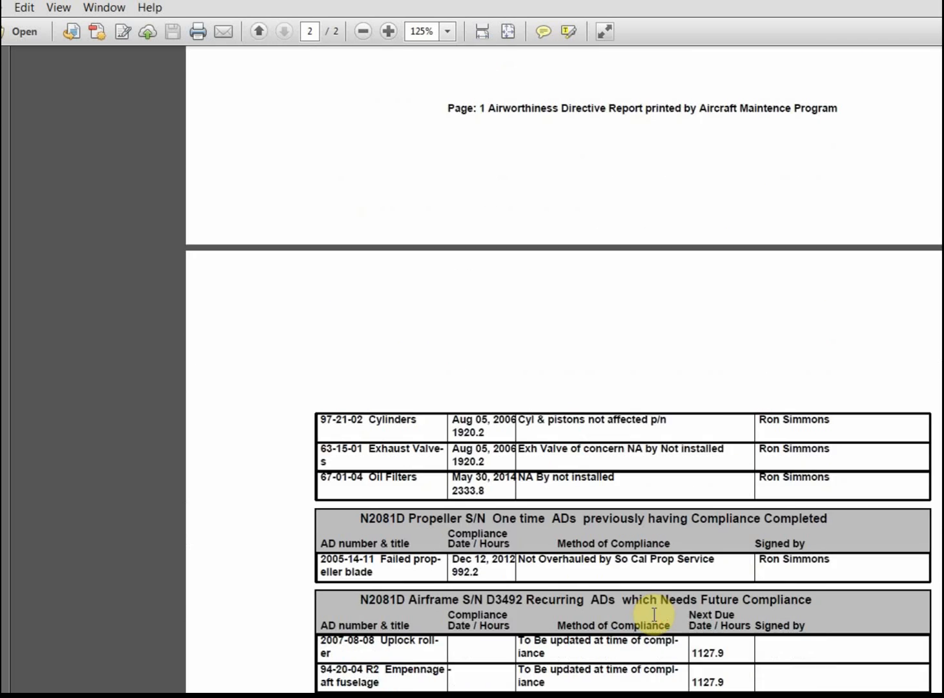
scroll(654, 619, "down", 7)
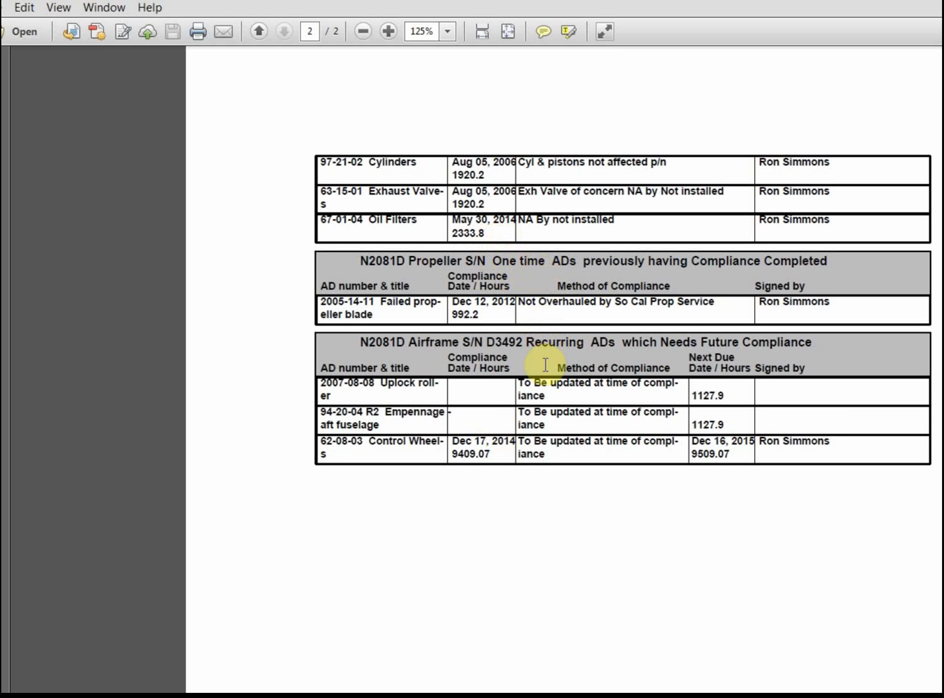
scroll(509, 434, "down", 1)
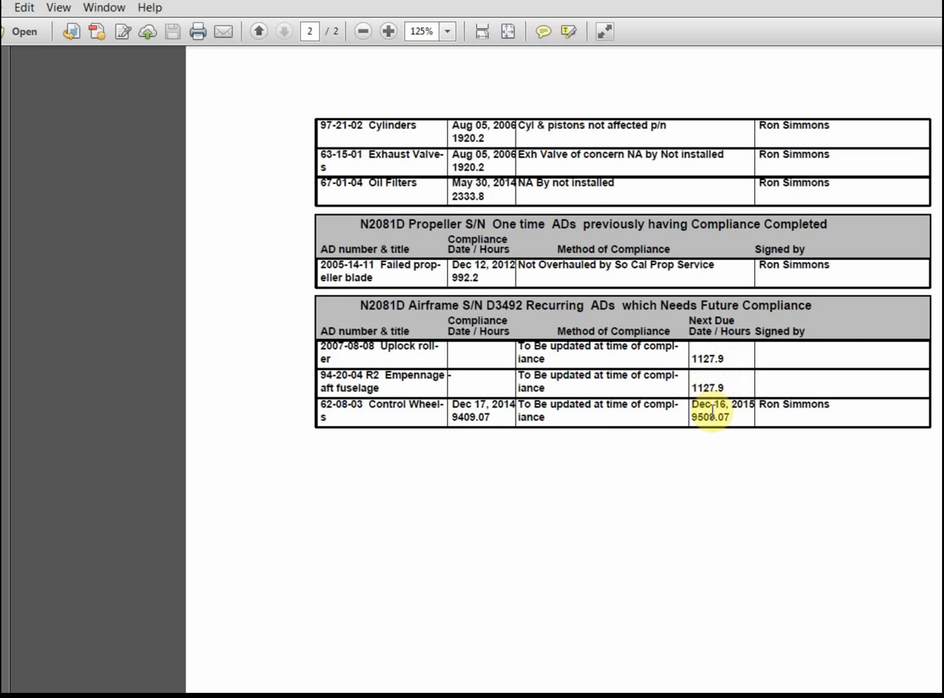
scroll(712, 410, "up", 10)
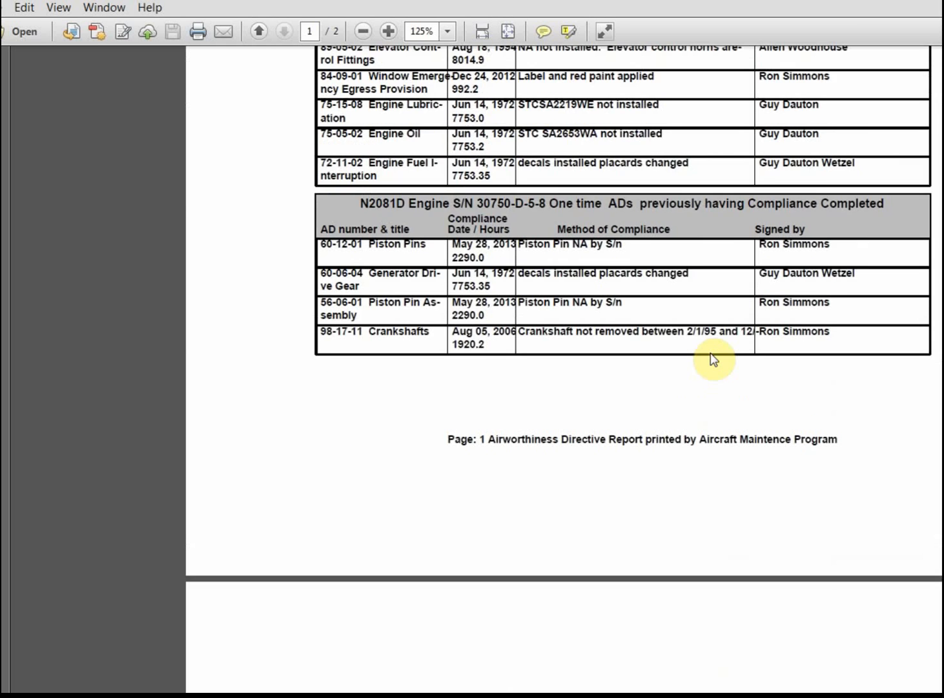
scroll(712, 355, "up", 6)
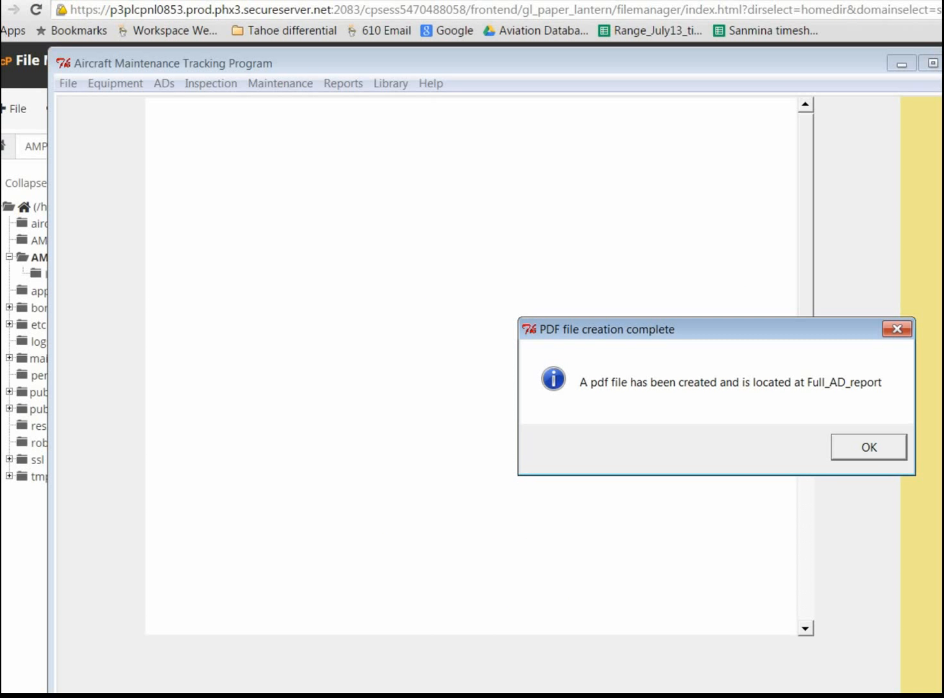
left_click(875, 449)
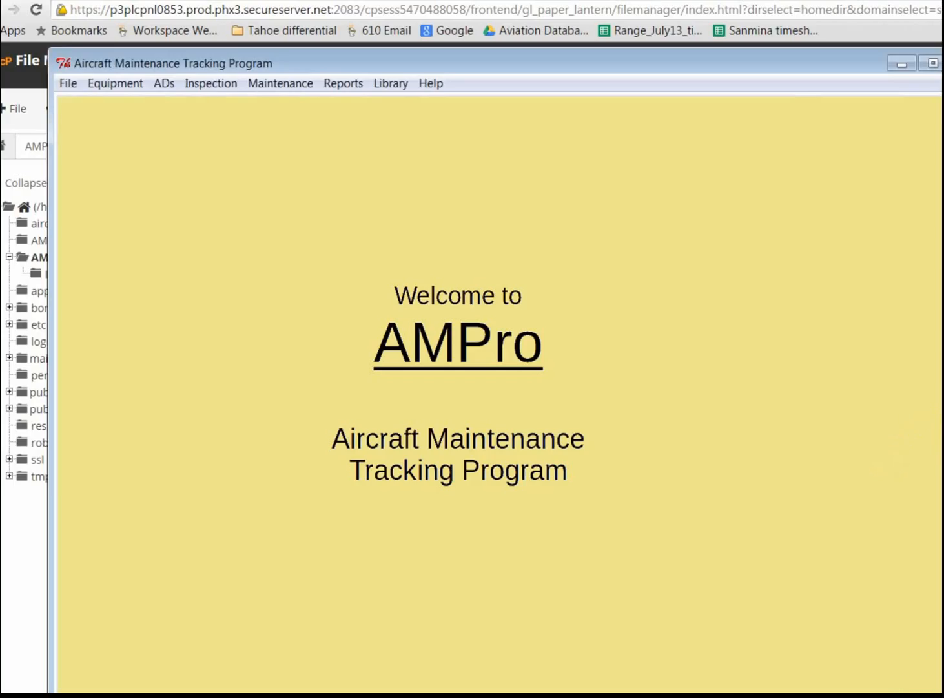